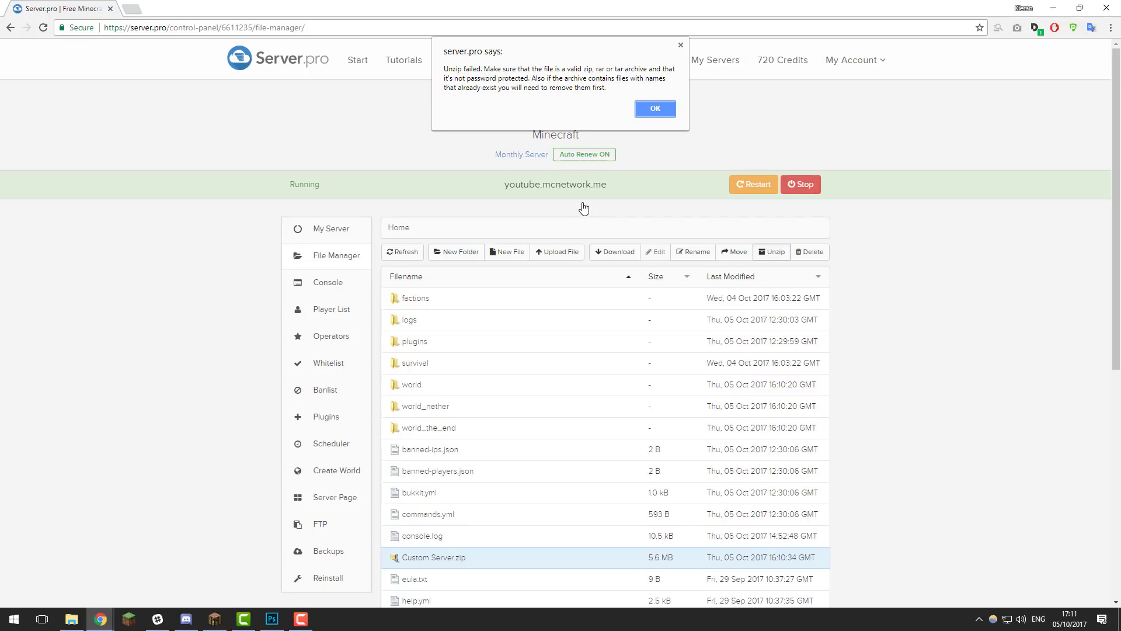
- Retry unzipping the 5.6 MB Custom Server.zip and dismiss the second 'Unzip failed' alert
{"action": "left_click", "coordinate": [680, 45]}
{"action": "scroll", "coordinate": [695, 351], "scroll_direction": "down", "scroll_amount": 4}
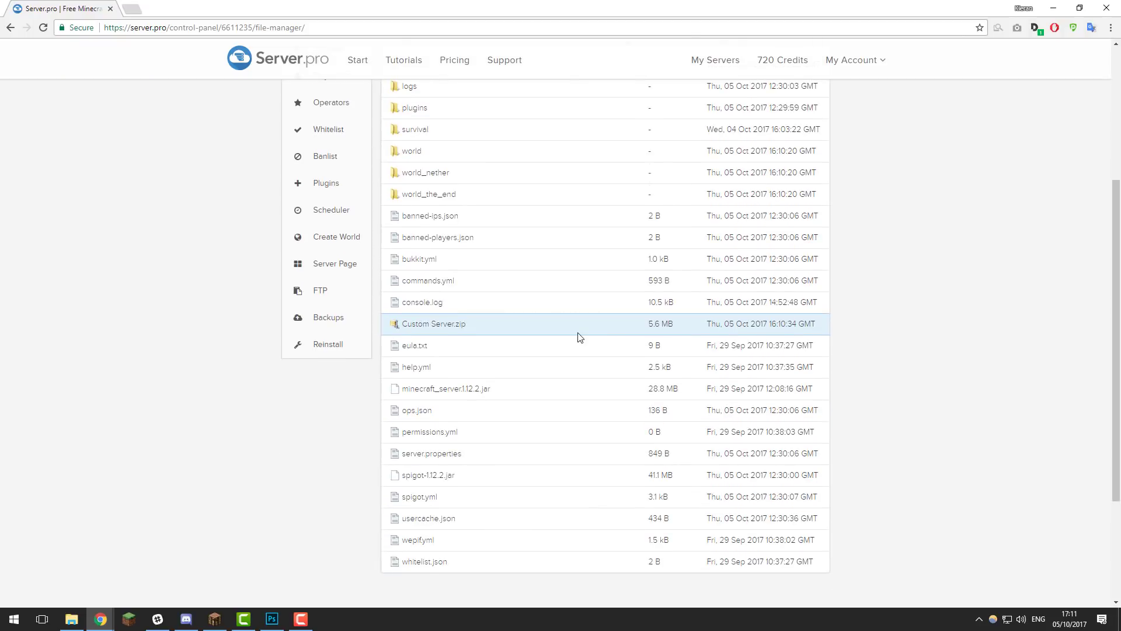
{"action": "scroll", "coordinate": [578, 351], "scroll_direction": "down", "scroll_amount": 3}
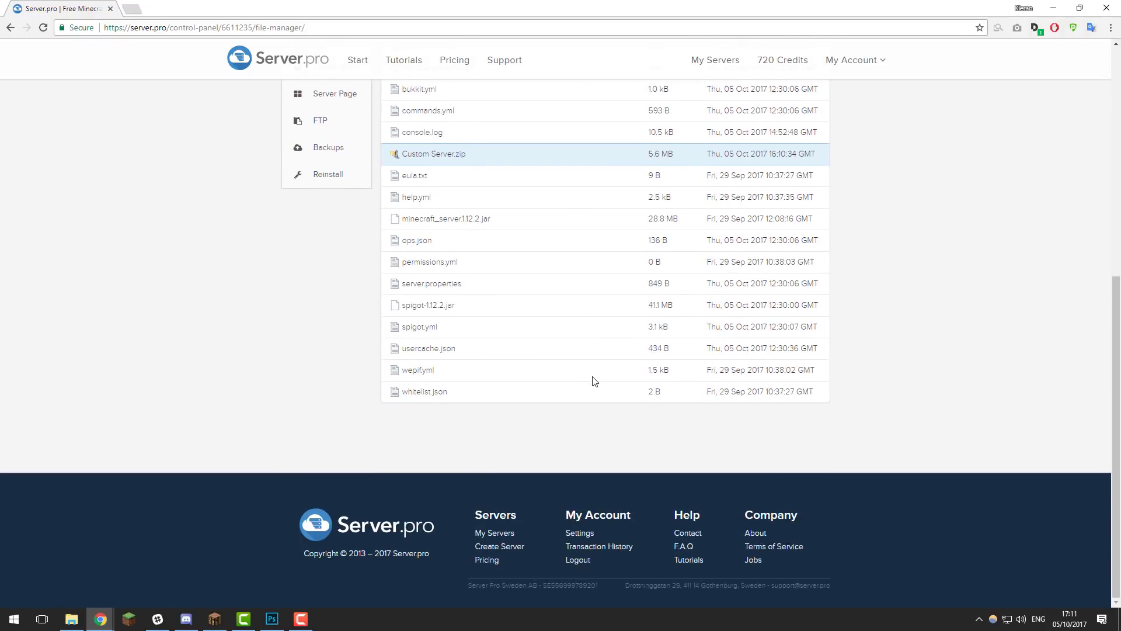
{"action": "scroll", "coordinate": [596, 388], "scroll_direction": "up", "scroll_amount": 2}
{"action": "scroll", "coordinate": [597, 397], "scroll_direction": "up", "scroll_amount": 2}
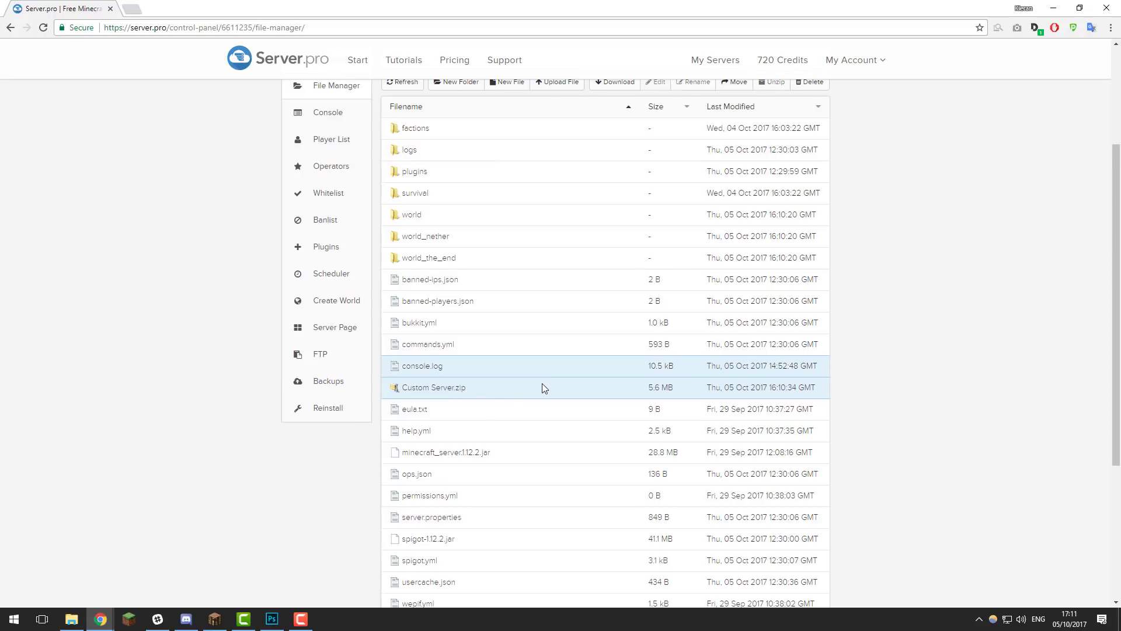
{"action": "left_click", "coordinate": [634, 395]}
{"action": "scroll", "coordinate": [634, 395], "scroll_direction": "up", "scroll_amount": 3}
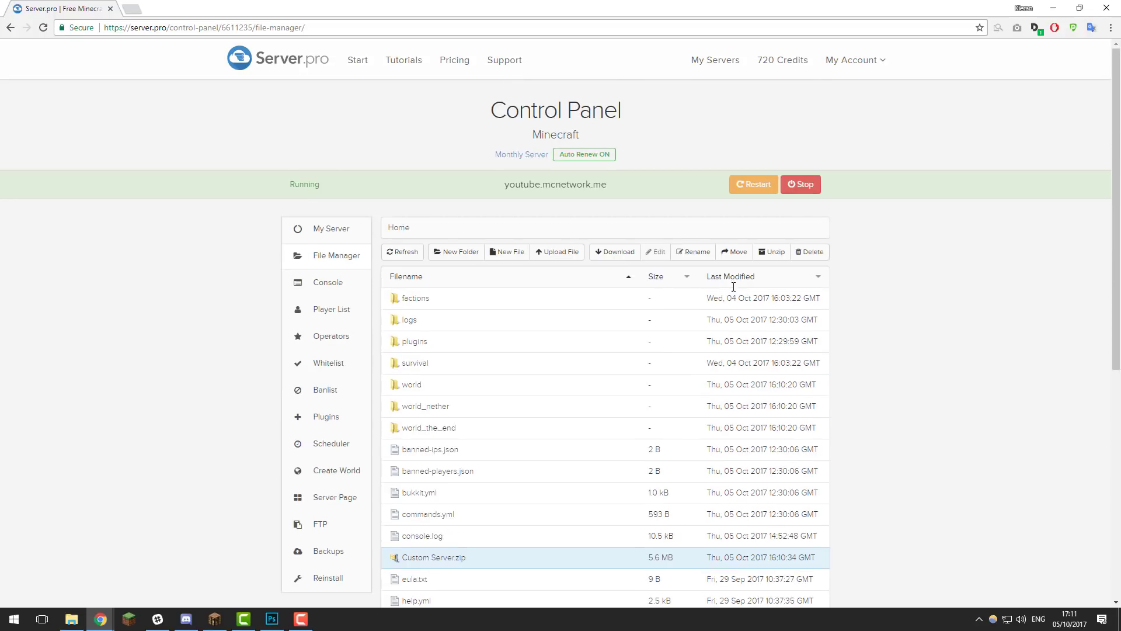
{"action": "left_click", "coordinate": [773, 252]}
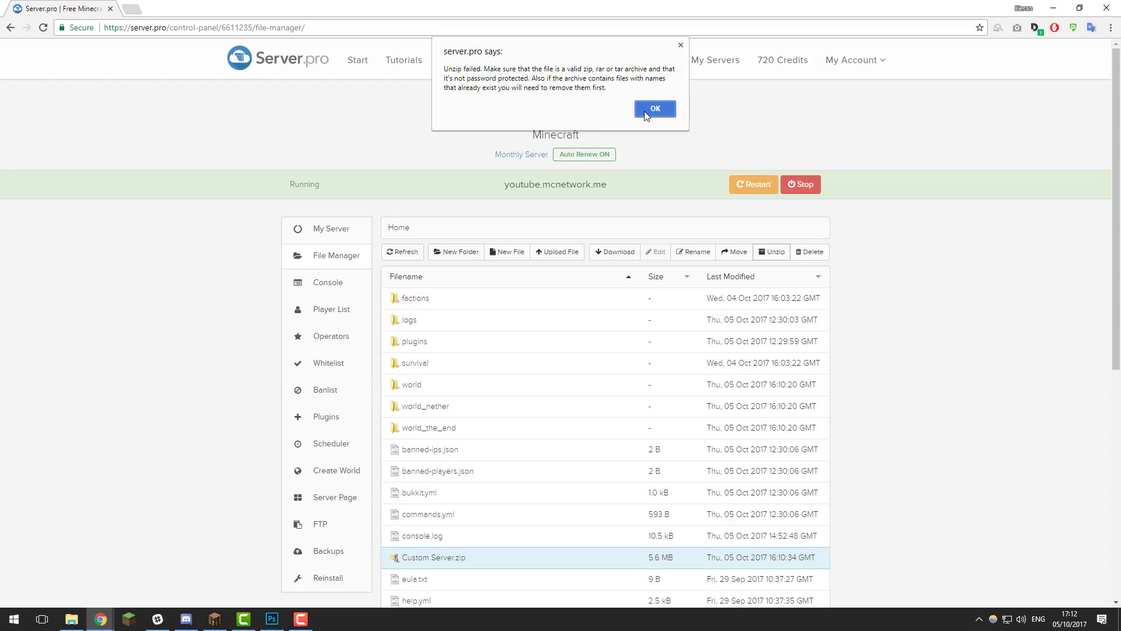
{"action": "left_click", "coordinate": [645, 110]}
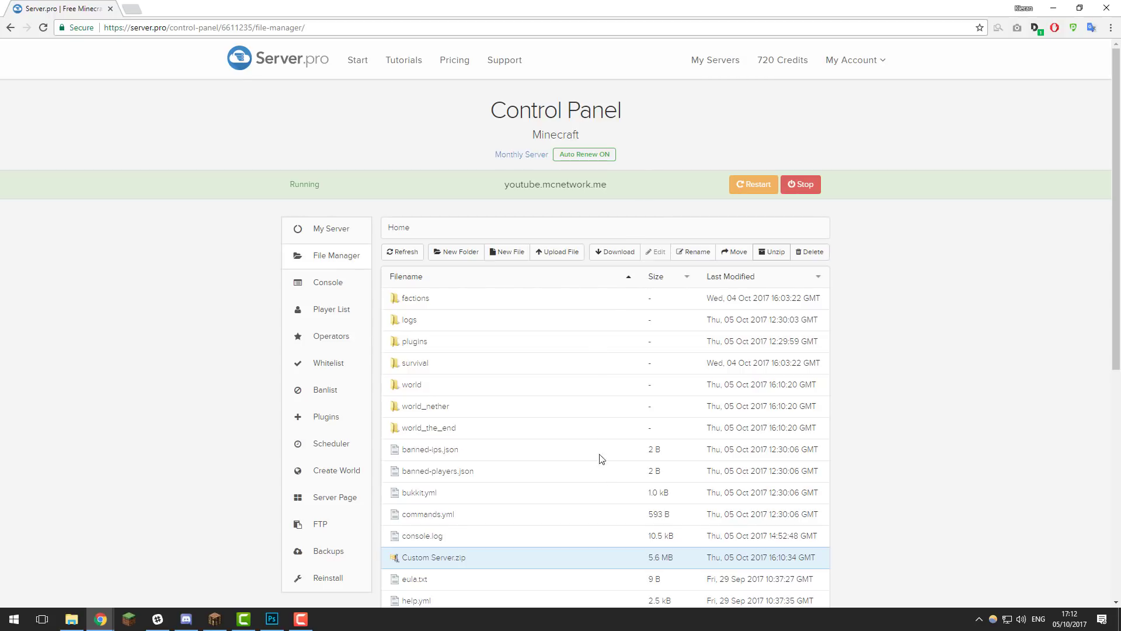
{"action": "scroll", "coordinate": [606, 487], "scroll_direction": "down", "scroll_amount": 2}
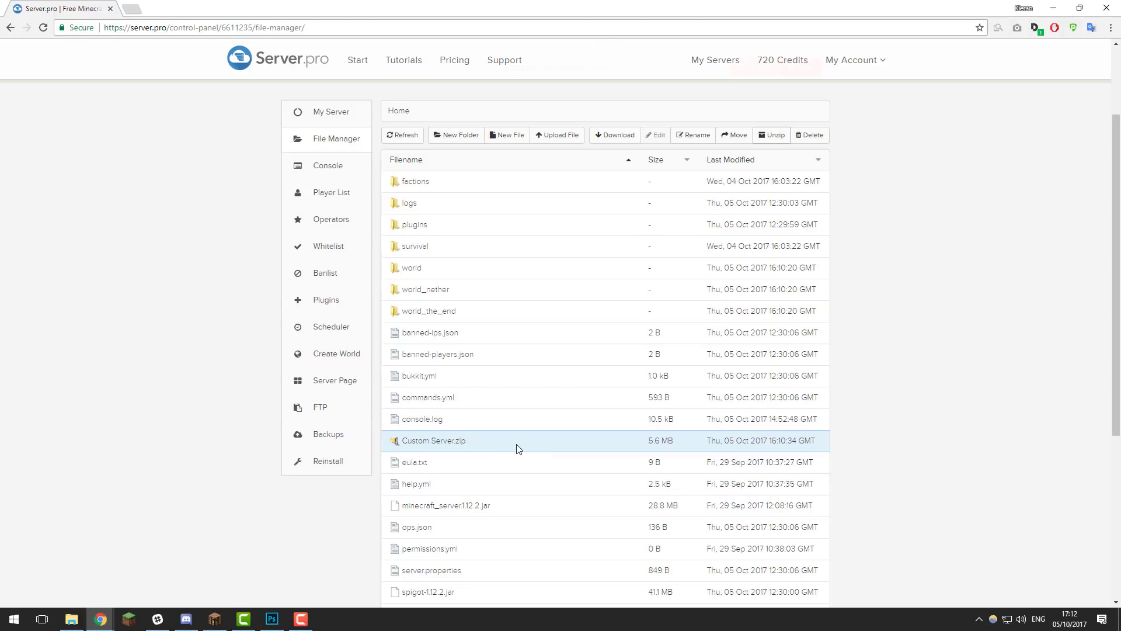
- Extract Custom Server.zip in the Downloads folder with Extract Here
{"action": "left_click", "coordinate": [72, 619]}
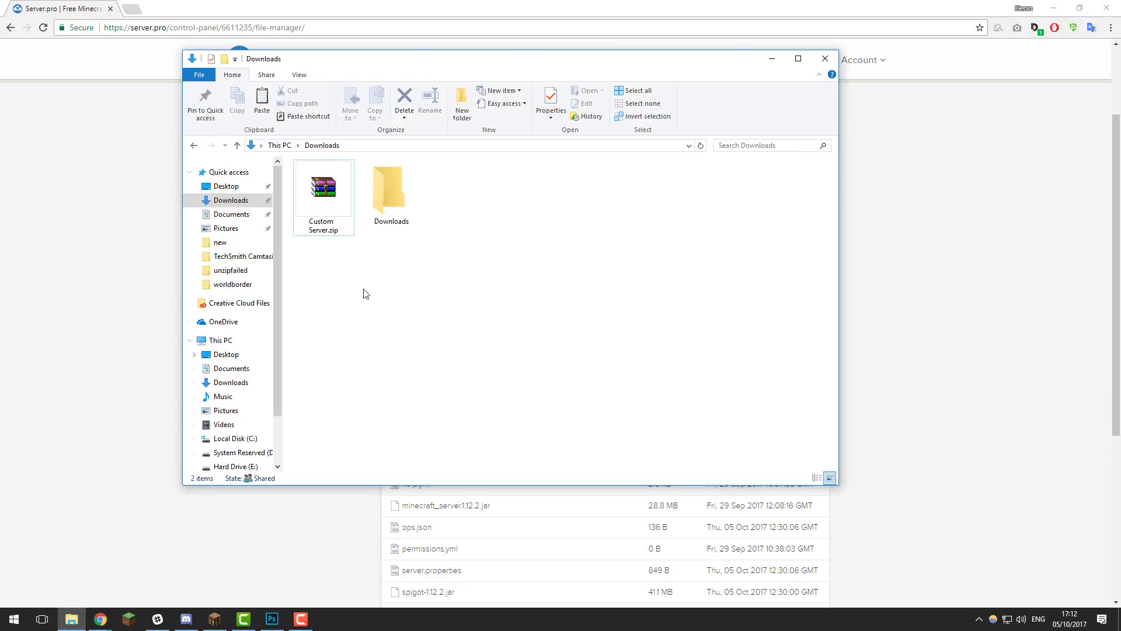
{"action": "right_click", "coordinate": [350, 235]}
{"action": "left_click", "coordinate": [409, 304]}
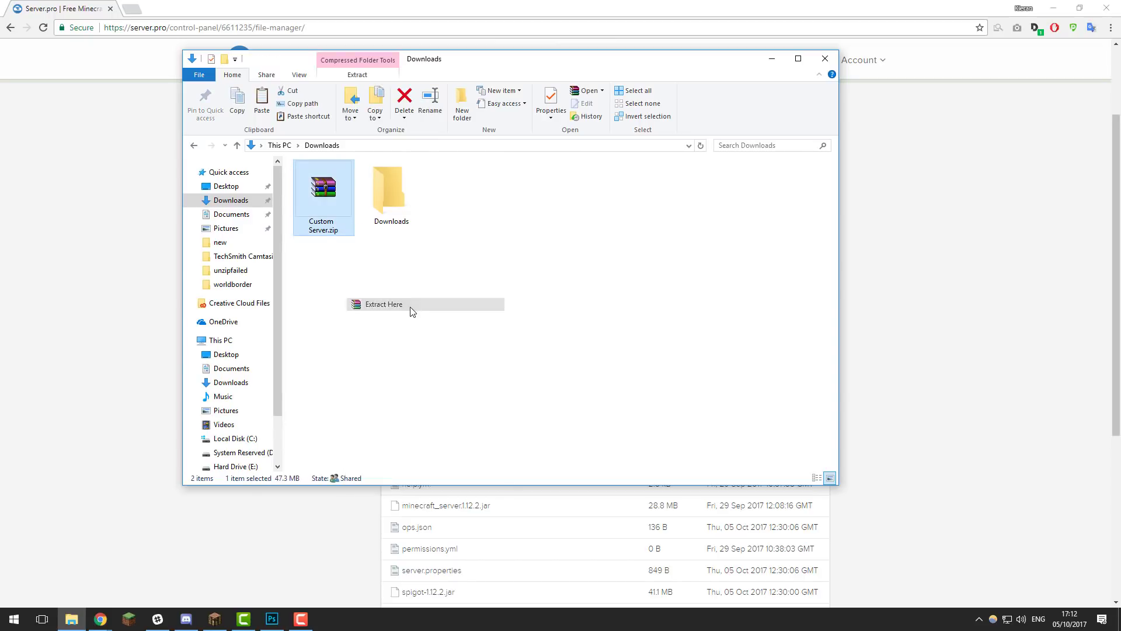
- Rename the extracted Custom Server folder to Custom Server1.zip
{"action": "left_click", "coordinate": [456, 222]}
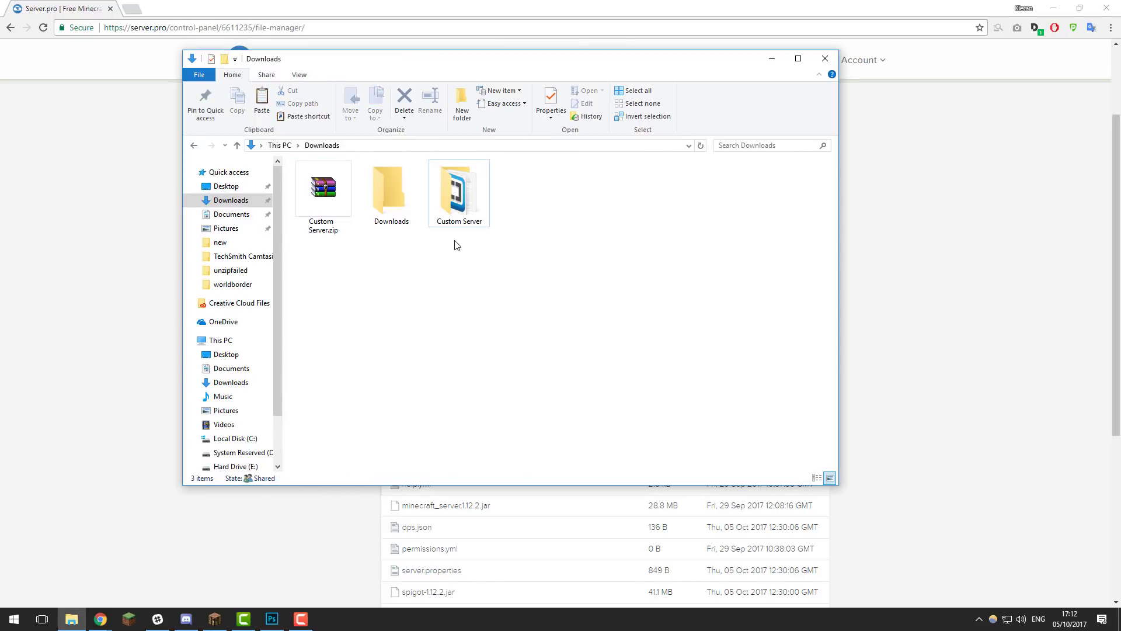
{"action": "right_click", "coordinate": [457, 204]}
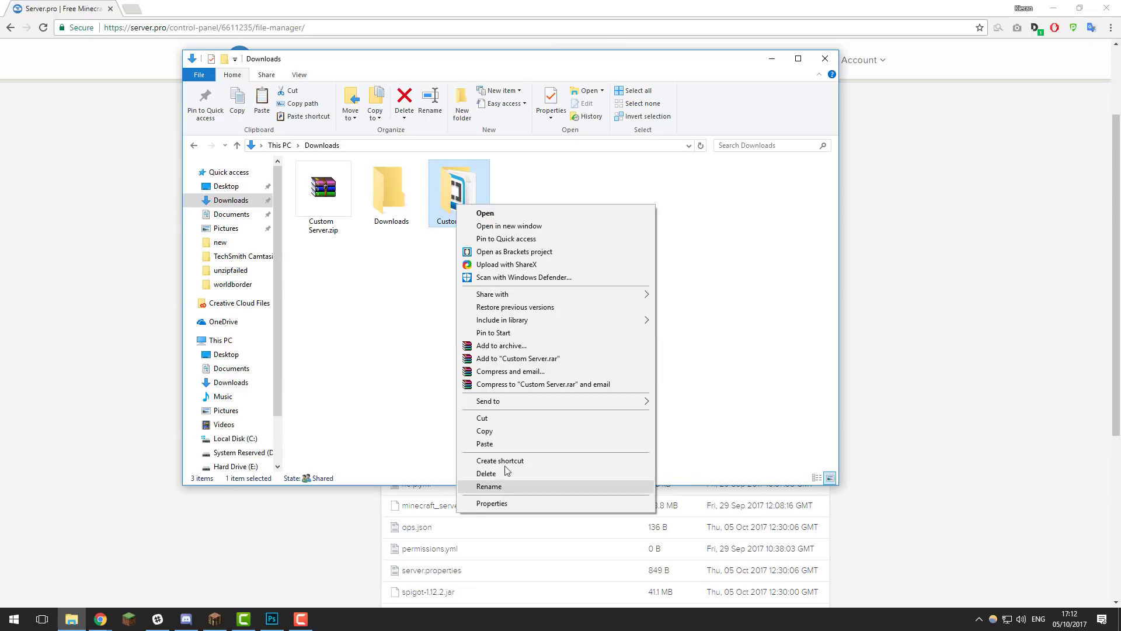
{"action": "left_click", "coordinate": [489, 486]}
{"action": "left_click", "coordinate": [489, 220]}
{"action": "type", "text": "1.zip"}
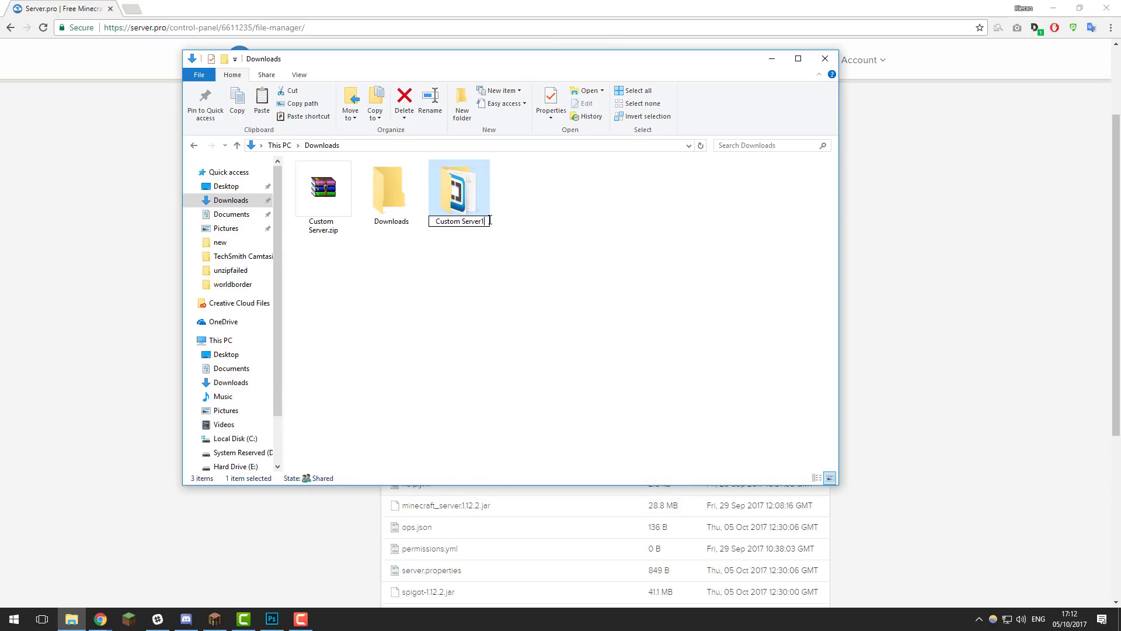
{"action": "key", "text": "Return"}
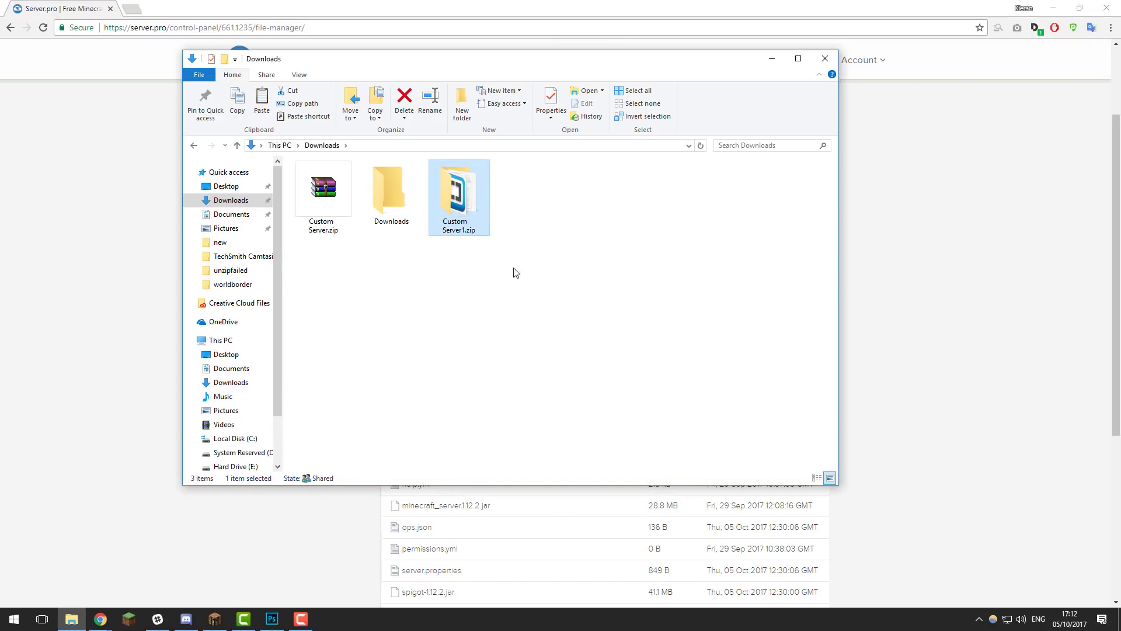
{"action": "left_click", "coordinate": [519, 305]}
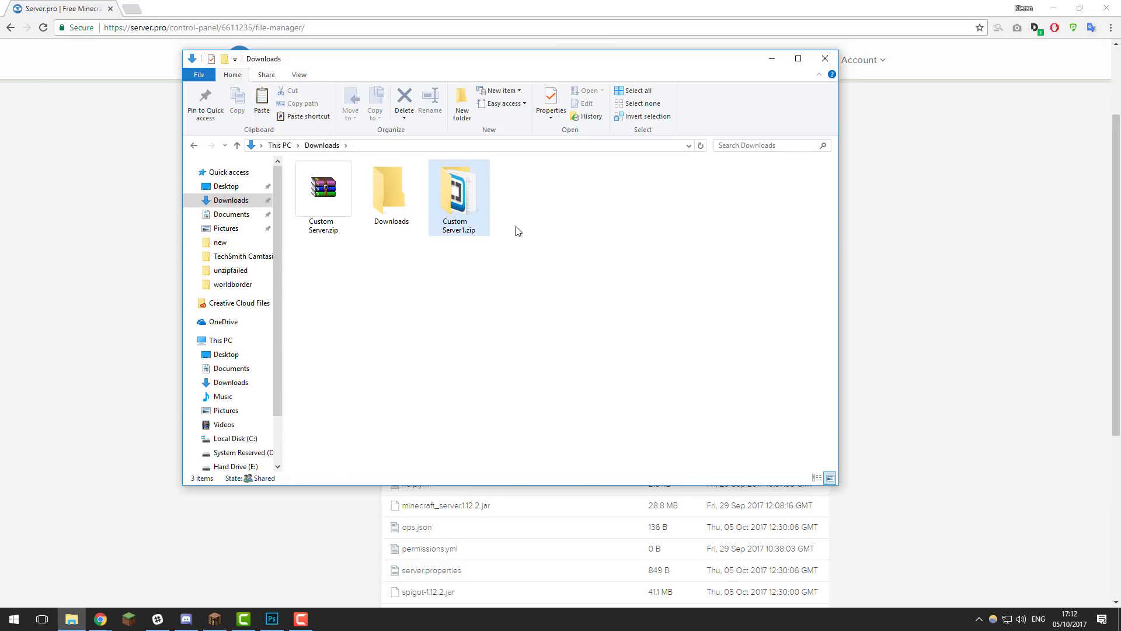
{"action": "left_click", "coordinate": [902, 228]}
{"action": "scroll", "coordinate": [561, 283], "scroll_direction": "up", "scroll_amount": 2}
- Delete the broken Custom Server.zip from the server files
{"action": "left_click", "coordinate": [575, 255]}
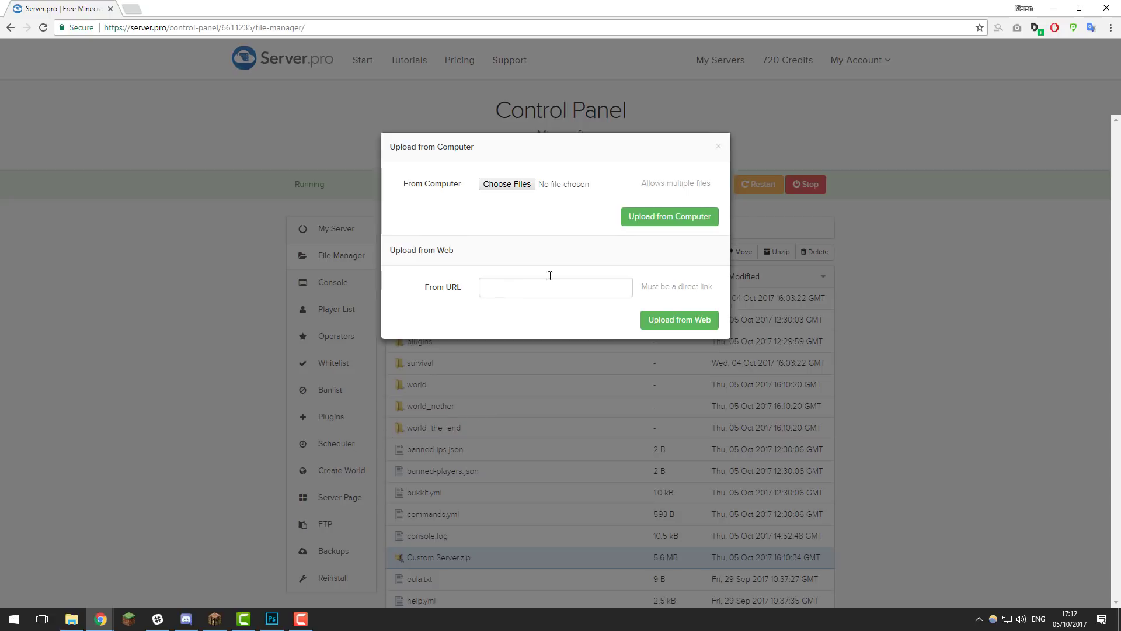
{"action": "left_click", "coordinate": [720, 146]}
{"action": "scroll", "coordinate": [708, 373], "scroll_direction": "down", "scroll_amount": 1}
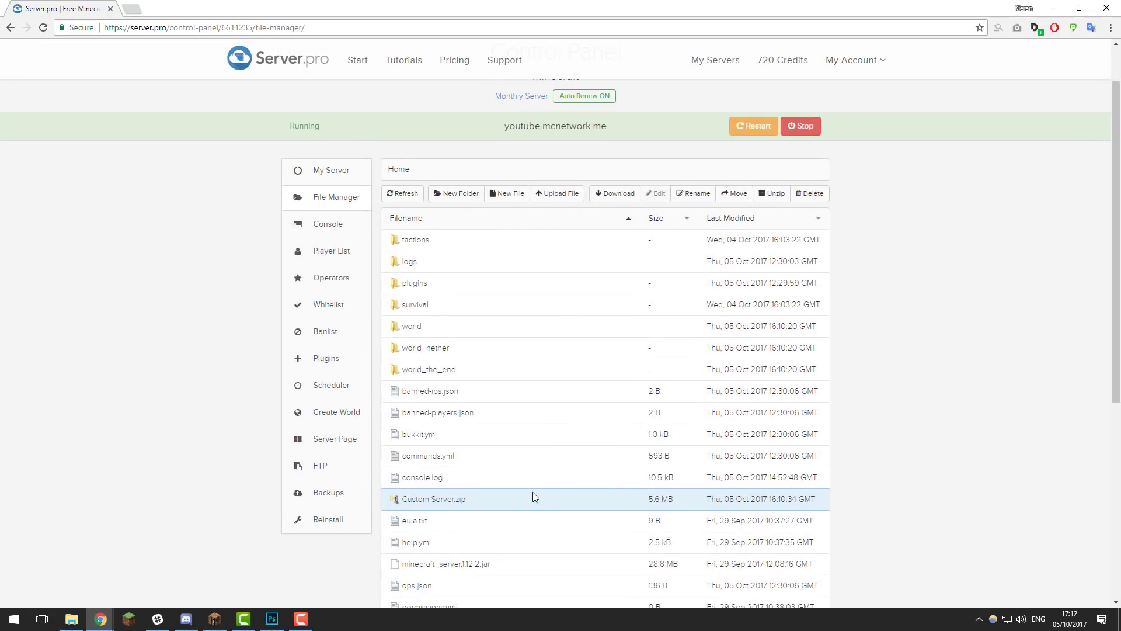
{"action": "left_click", "coordinate": [811, 195]}
{"action": "left_click", "coordinate": [608, 98]}
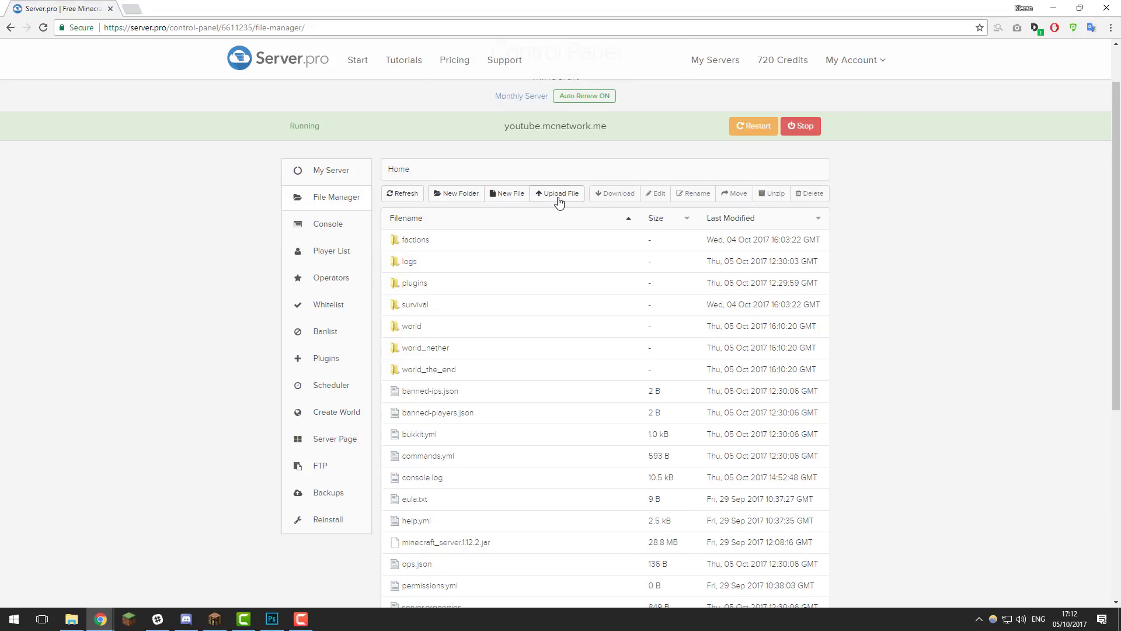
- Upload Custom Server.zip again from the local Downloads folder
{"action": "left_click", "coordinate": [555, 195]}
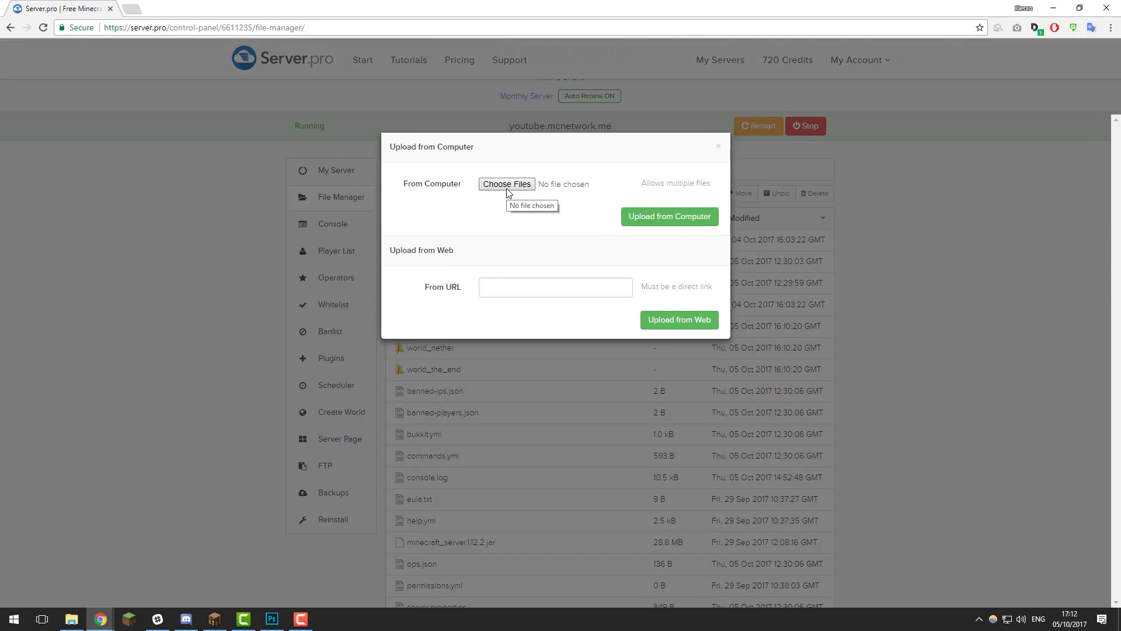
{"action": "left_click", "coordinate": [507, 185]}
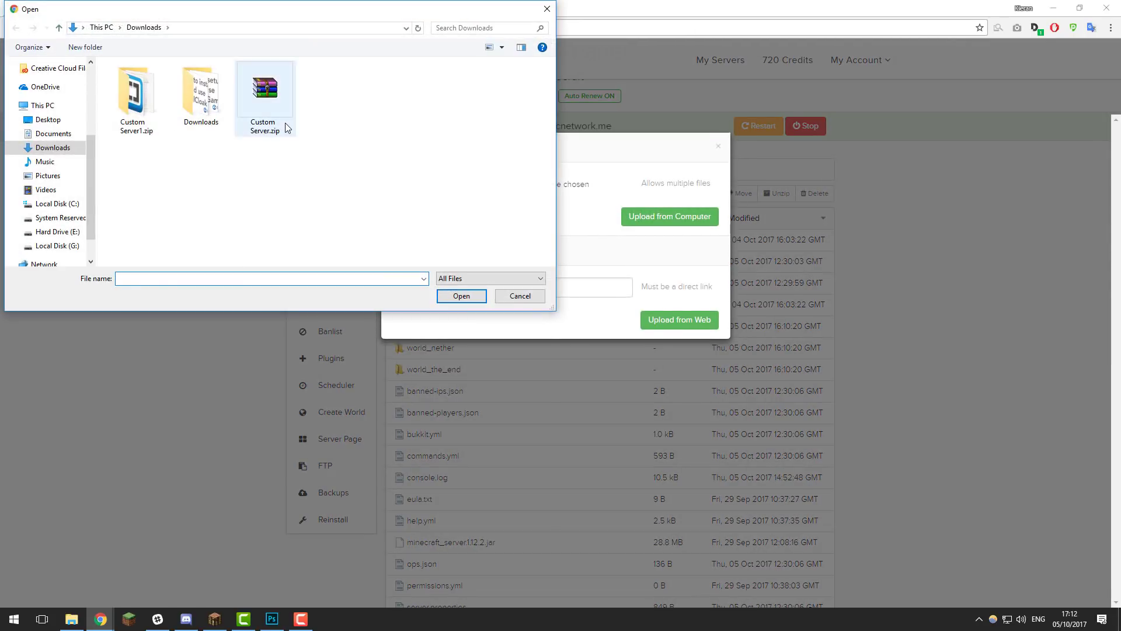
{"action": "left_click", "coordinate": [287, 127]}
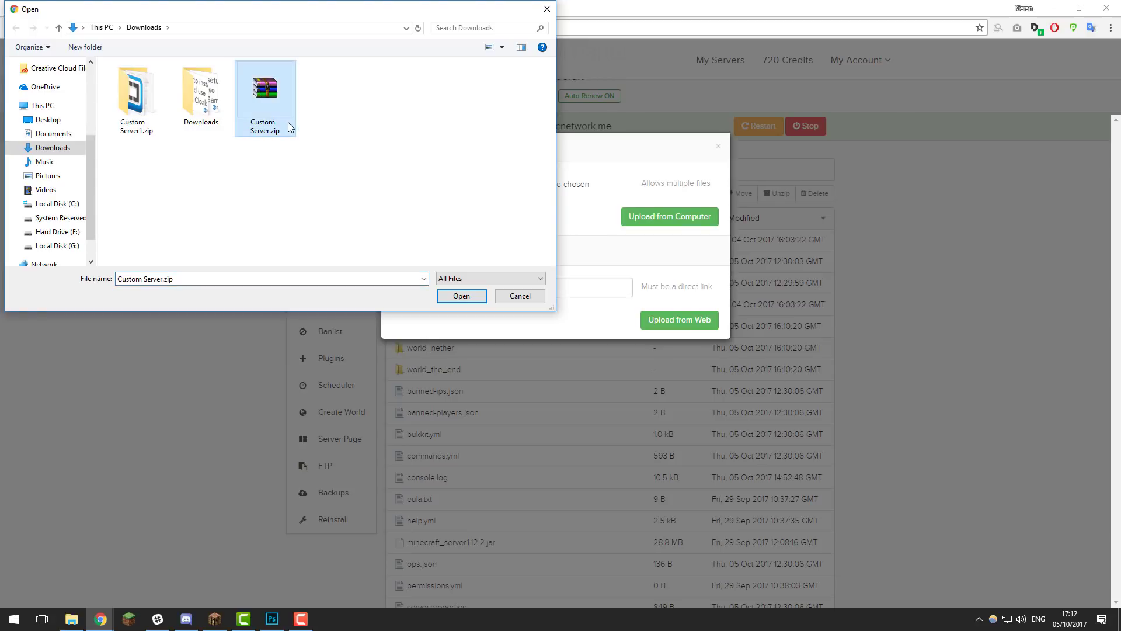
{"action": "left_click", "coordinate": [458, 295]}
{"action": "left_click", "coordinate": [630, 215]}
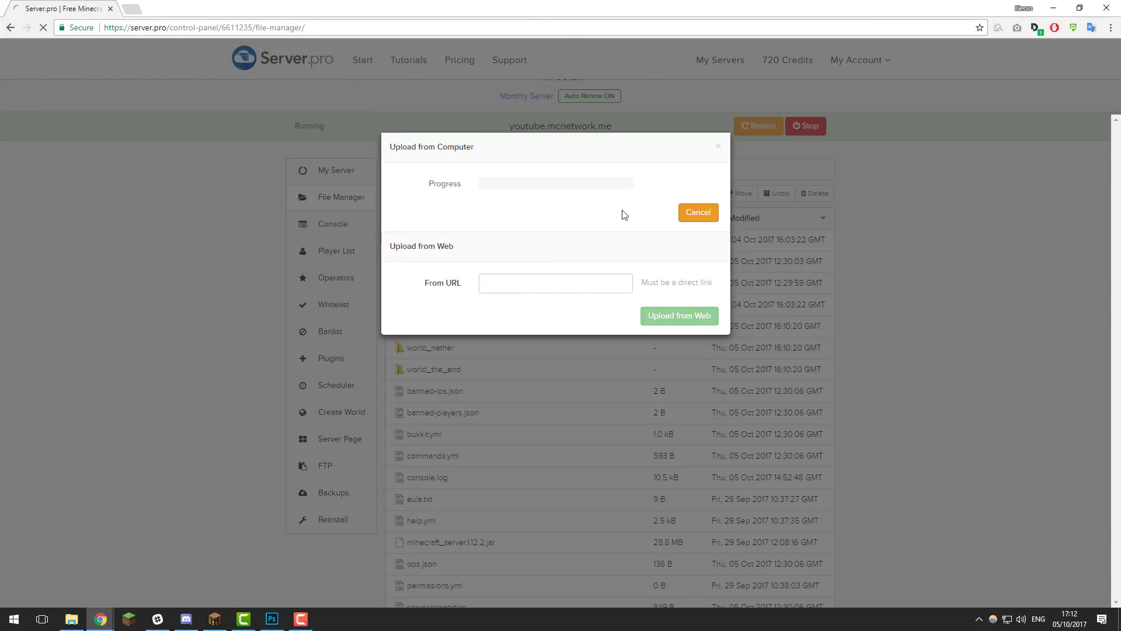
- Let the upload finish, refresh, and select the re-uploaded Custom Server.zip showing 26.8 MB
{"action": "left_click", "coordinate": [871, 280]}
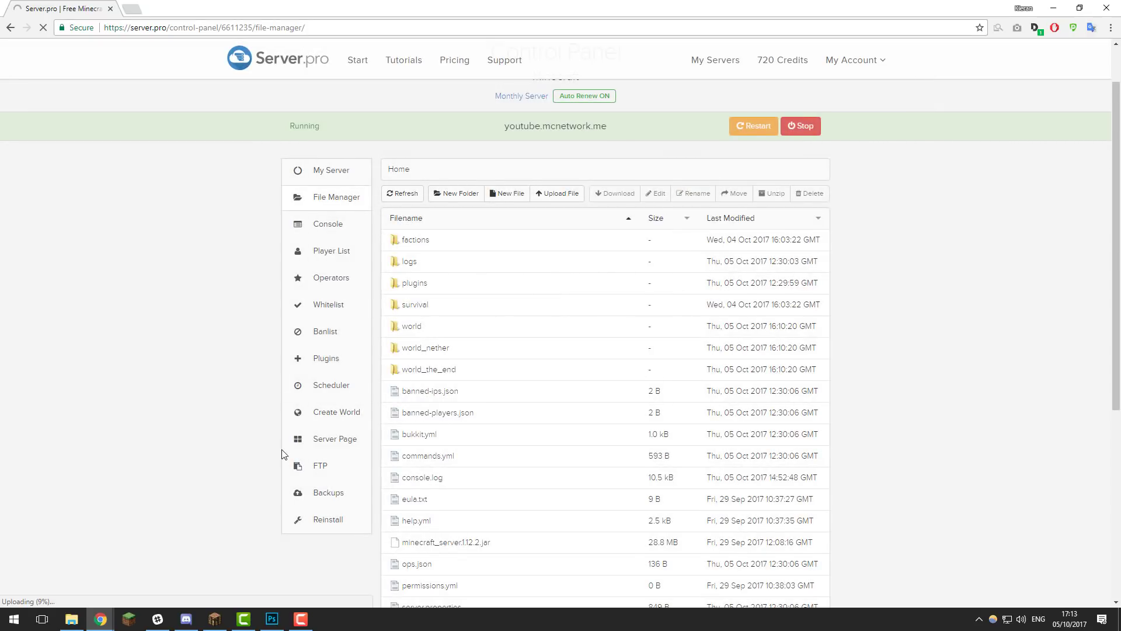
{"action": "scroll", "coordinate": [245, 456], "scroll_direction": "down", "scroll_amount": 3}
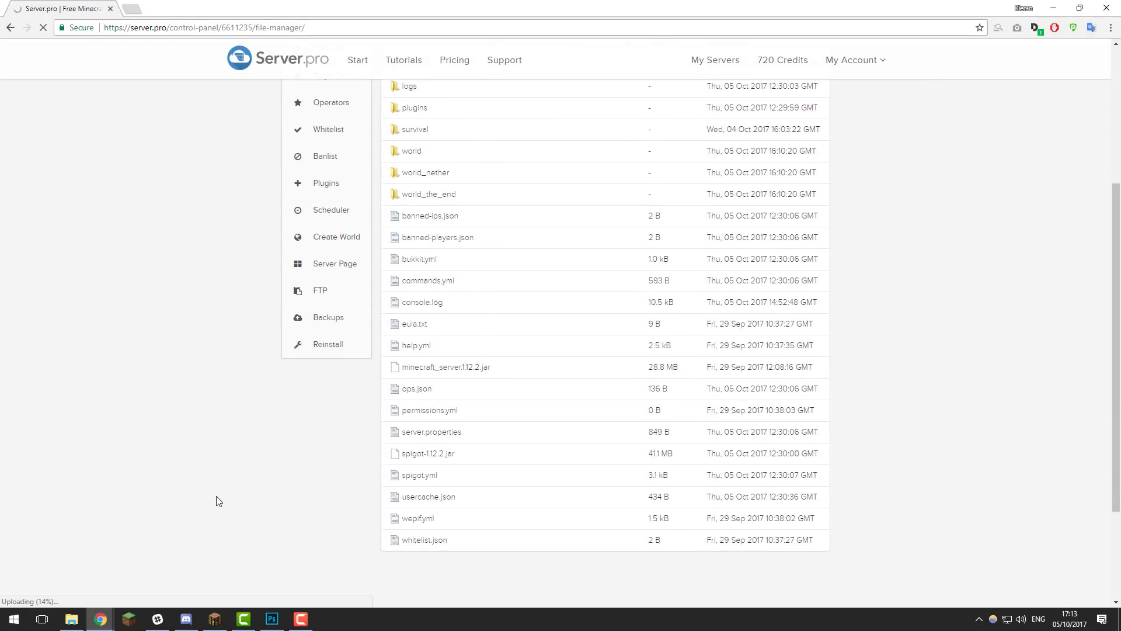
{"action": "scroll", "coordinate": [217, 500], "scroll_direction": "up", "scroll_amount": 4}
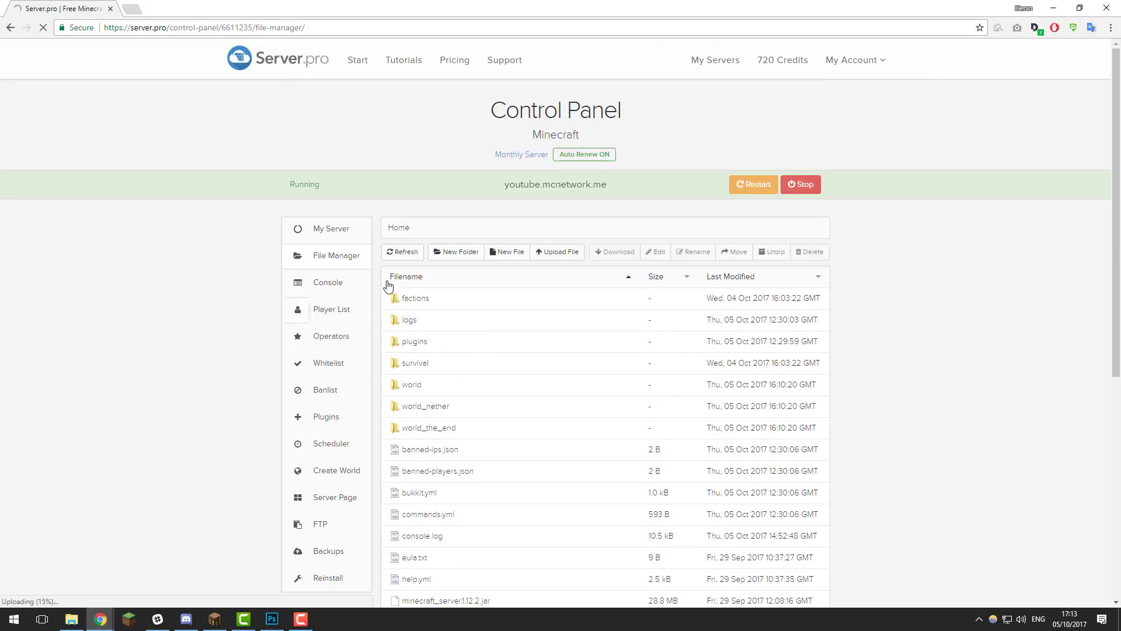
{"action": "left_click", "coordinate": [409, 260]}
{"action": "scroll", "coordinate": [438, 318], "scroll_direction": "down", "scroll_amount": 3}
{"action": "left_click", "coordinate": [513, 390]}
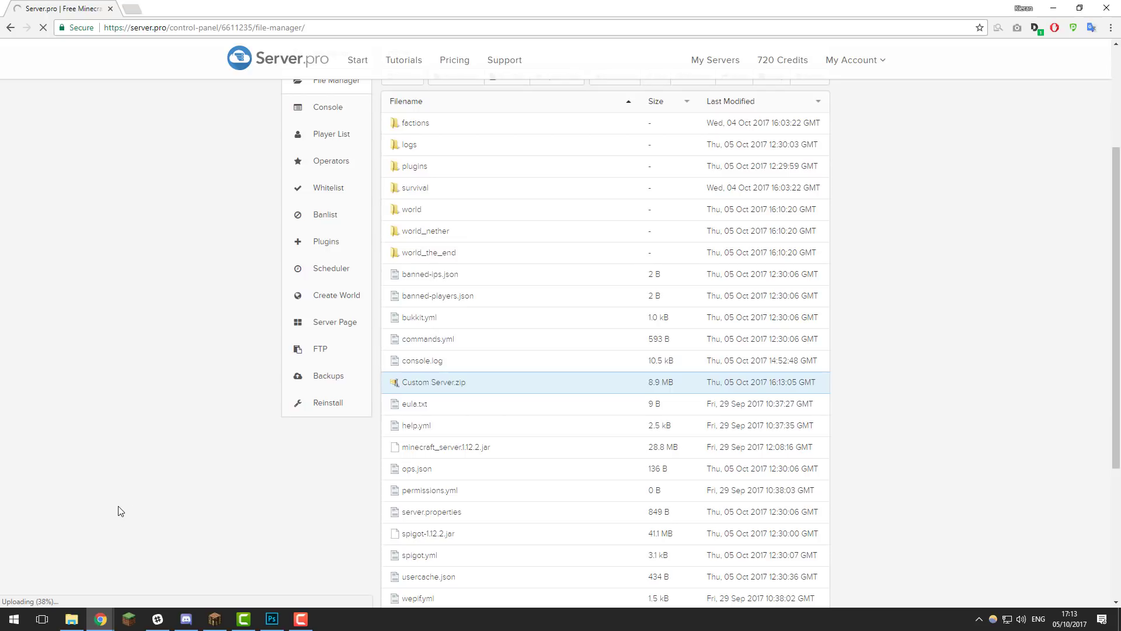
{"action": "scroll", "coordinate": [120, 511], "scroll_direction": "up", "scroll_amount": 2}
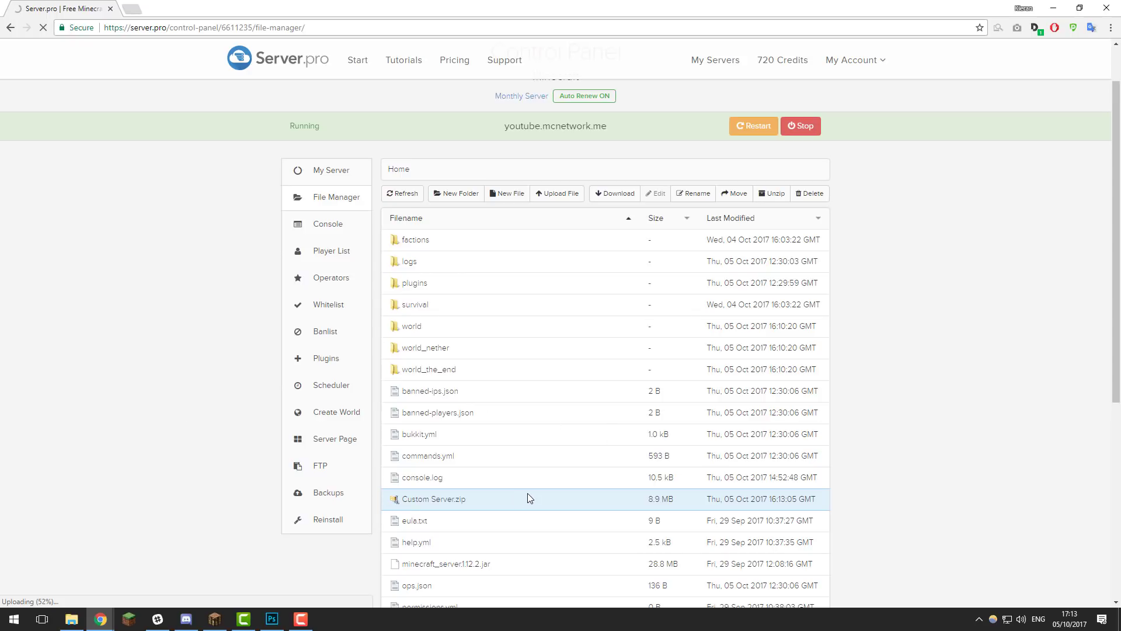
{"action": "left_click", "coordinate": [458, 28]}
{"action": "left_click", "coordinate": [458, 27]}
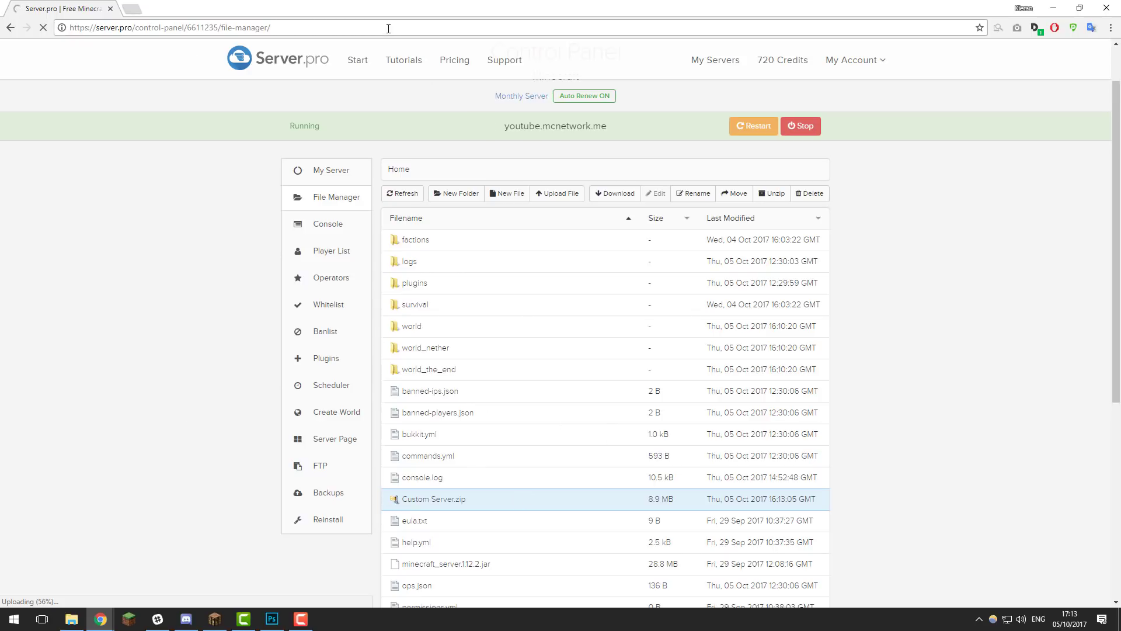
{"action": "scroll", "coordinate": [178, 412], "scroll_direction": "down", "scroll_amount": 3}
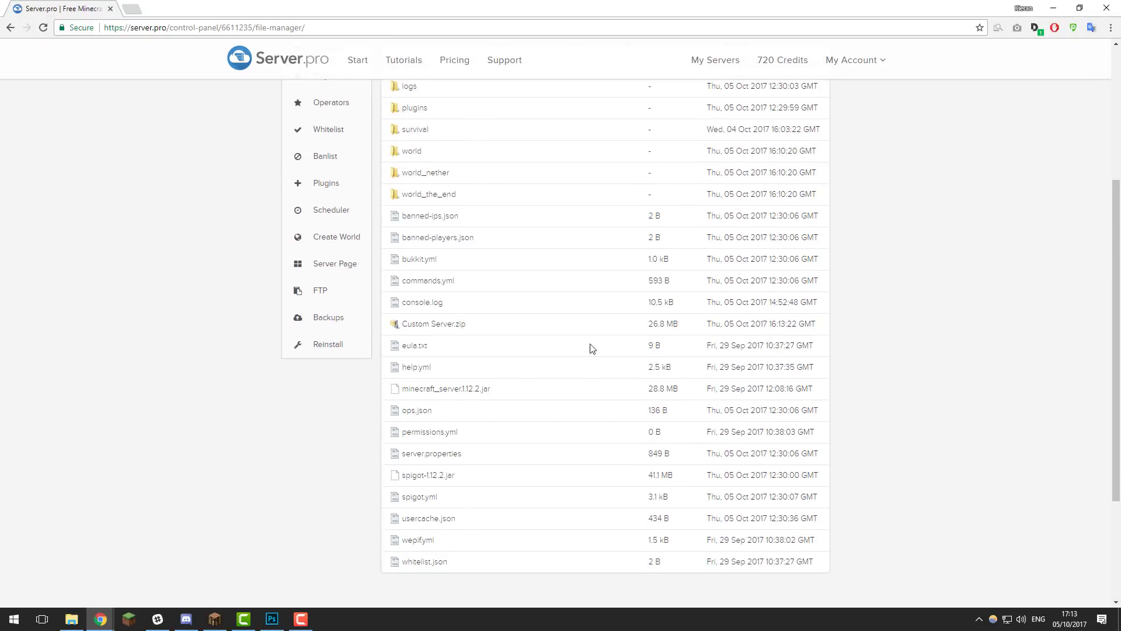
{"action": "left_click", "coordinate": [552, 326]}
{"action": "scroll", "coordinate": [199, 490], "scroll_direction": "up", "scroll_amount": 1}
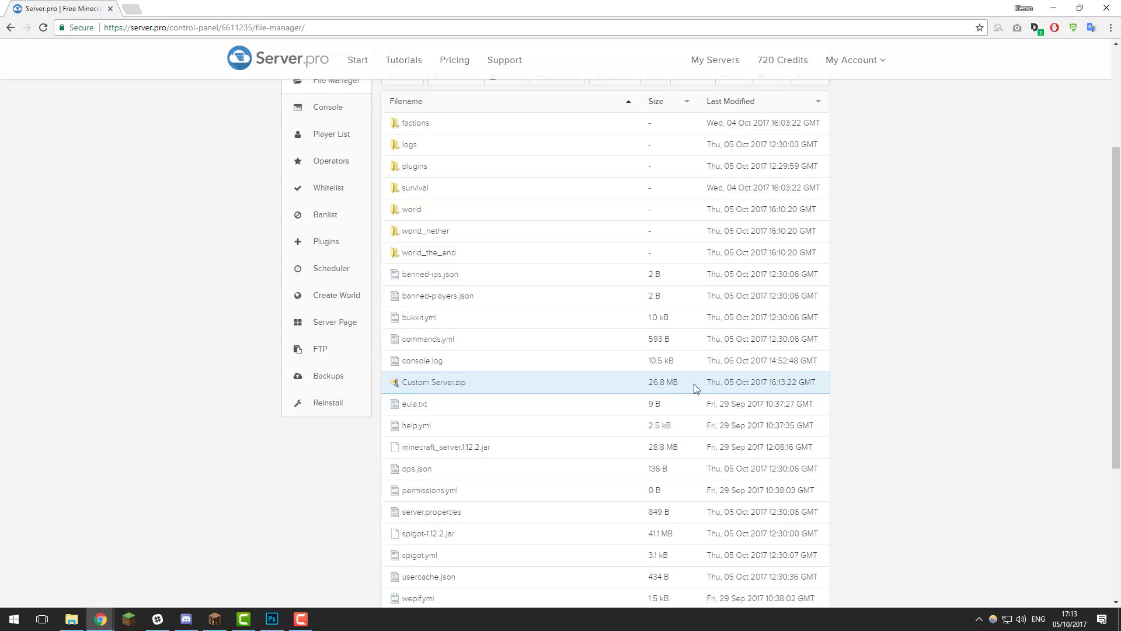
- Check that the local Custom Server.zip in Downloads is 47.3 MB
{"action": "left_click", "coordinate": [66, 618]}
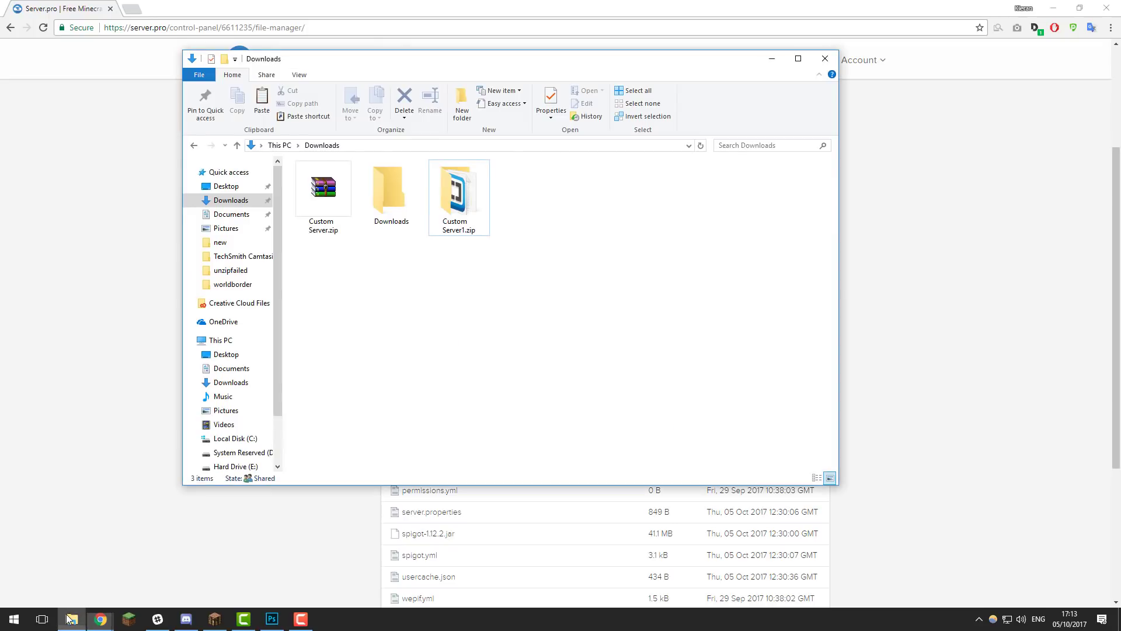
{"action": "left_click", "coordinate": [323, 201]}
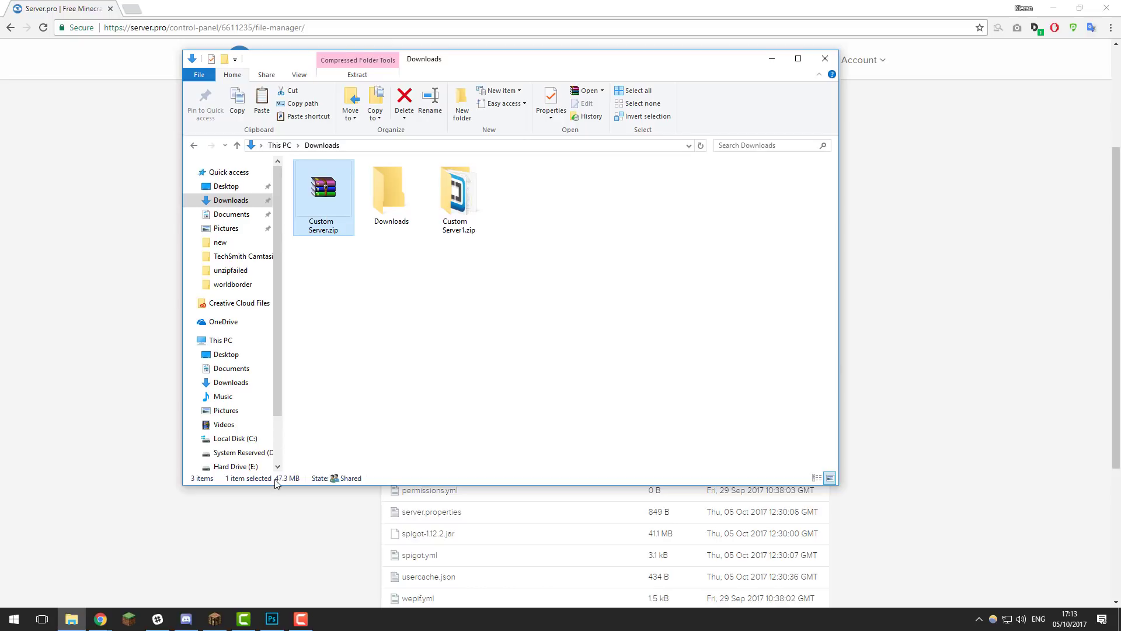
{"action": "left_click", "coordinate": [274, 513]}
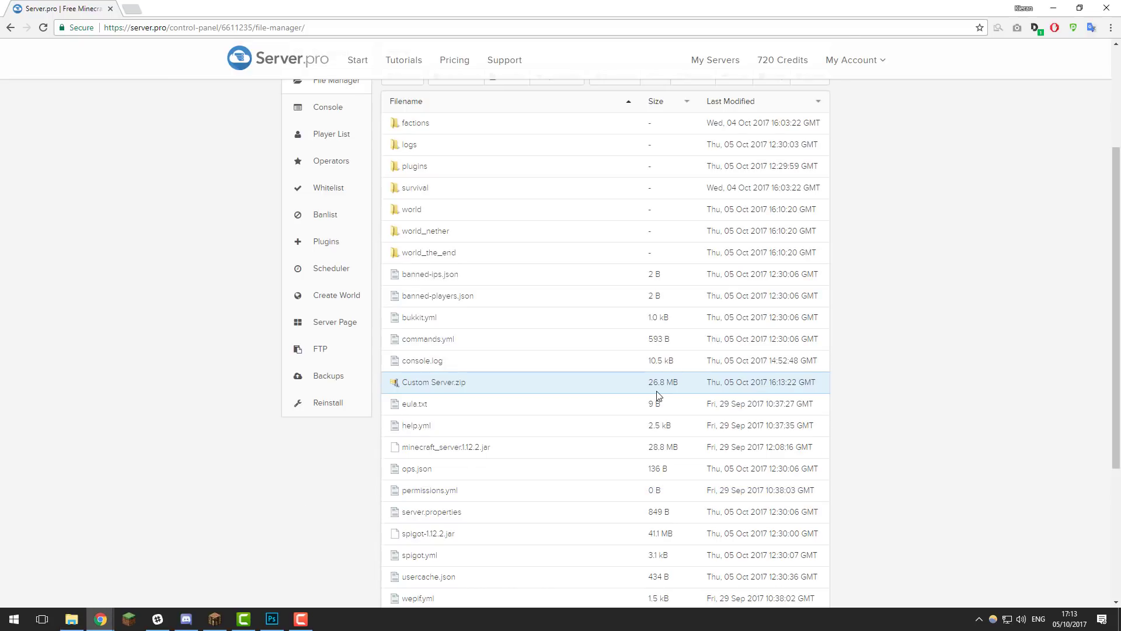
- Attempt to unzip the incomplete Custom Server.zip, dismiss the error, and delete it
{"action": "scroll", "coordinate": [657, 396], "scroll_direction": "up", "scroll_amount": 3}
{"action": "left_click", "coordinate": [773, 251]}
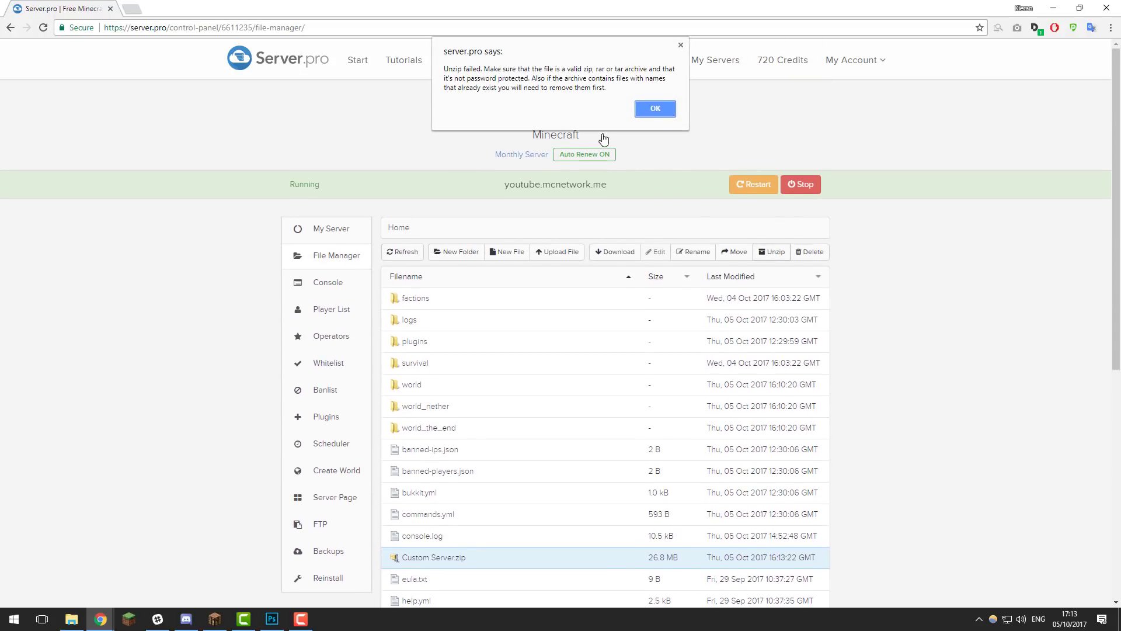
{"action": "left_click", "coordinate": [657, 109]}
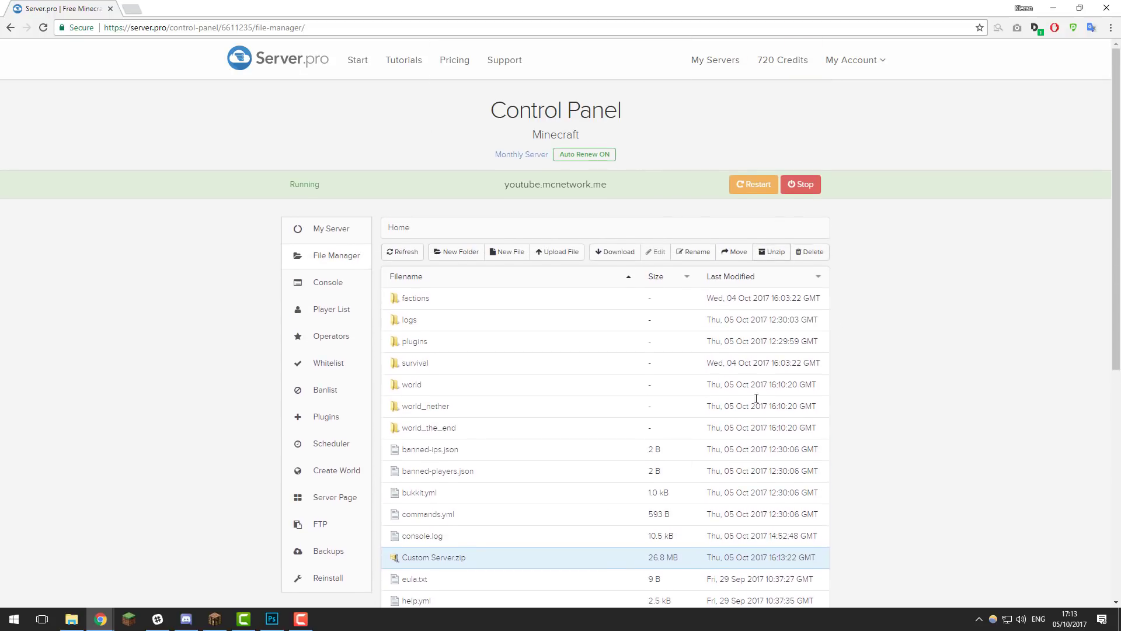
{"action": "left_click", "coordinate": [809, 252]}
{"action": "left_click", "coordinate": [617, 93]}
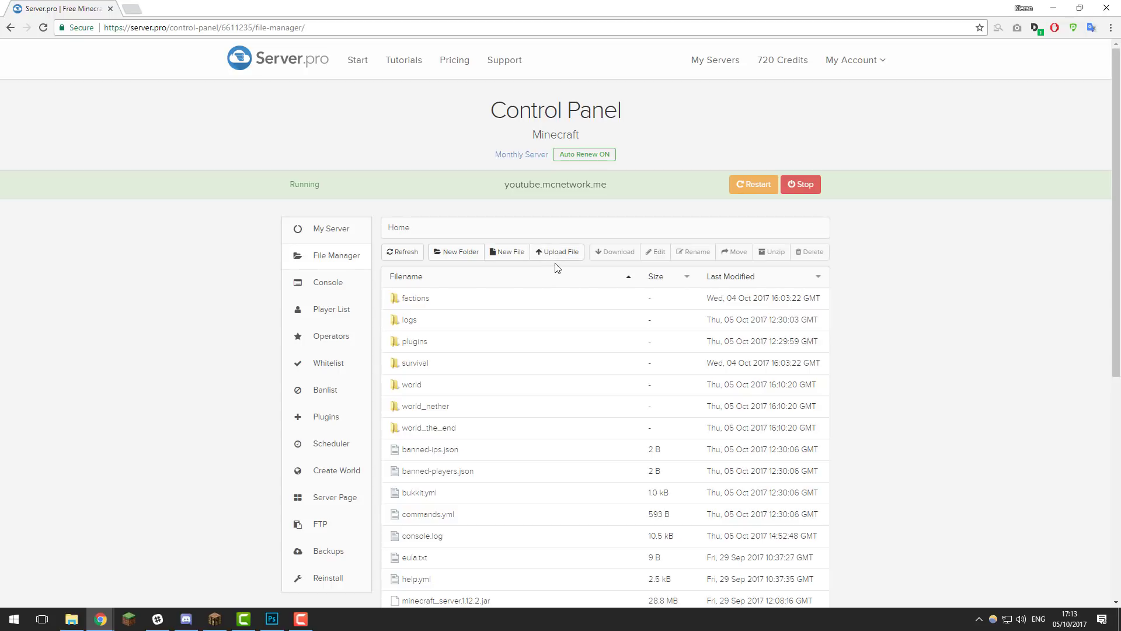
- Upload the local Custom Server.zip again so the server copy reaches 47.4 MB
{"action": "left_click", "coordinate": [558, 253]}
{"action": "left_click", "coordinate": [506, 184]}
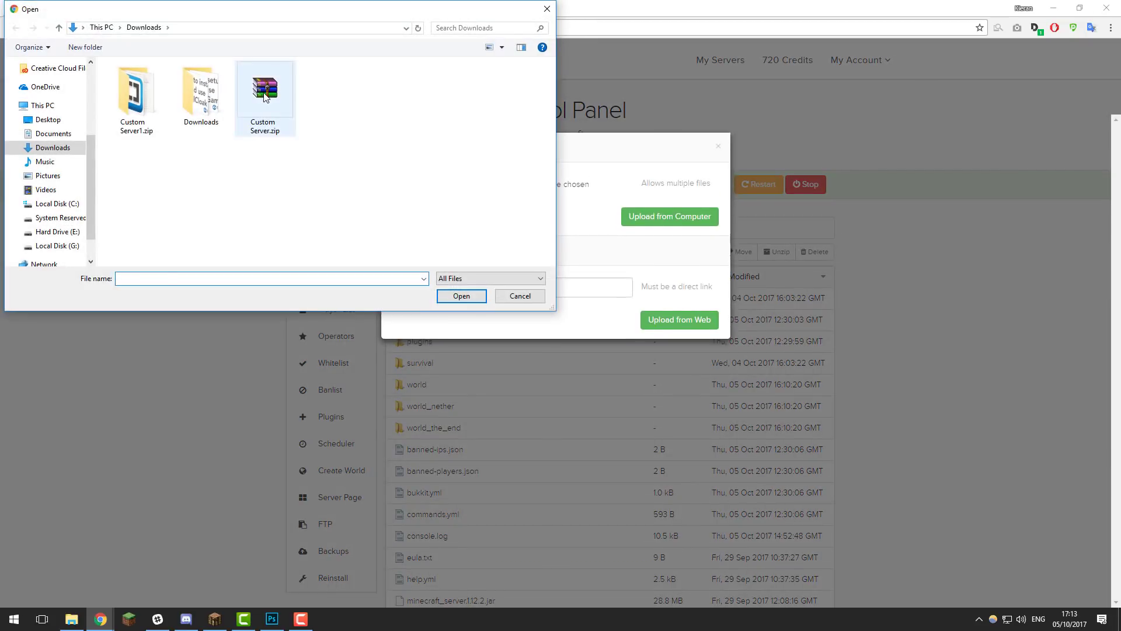
{"action": "left_click", "coordinate": [236, 90]}
{"action": "left_click", "coordinate": [468, 306]}
{"action": "left_click", "coordinate": [651, 222]}
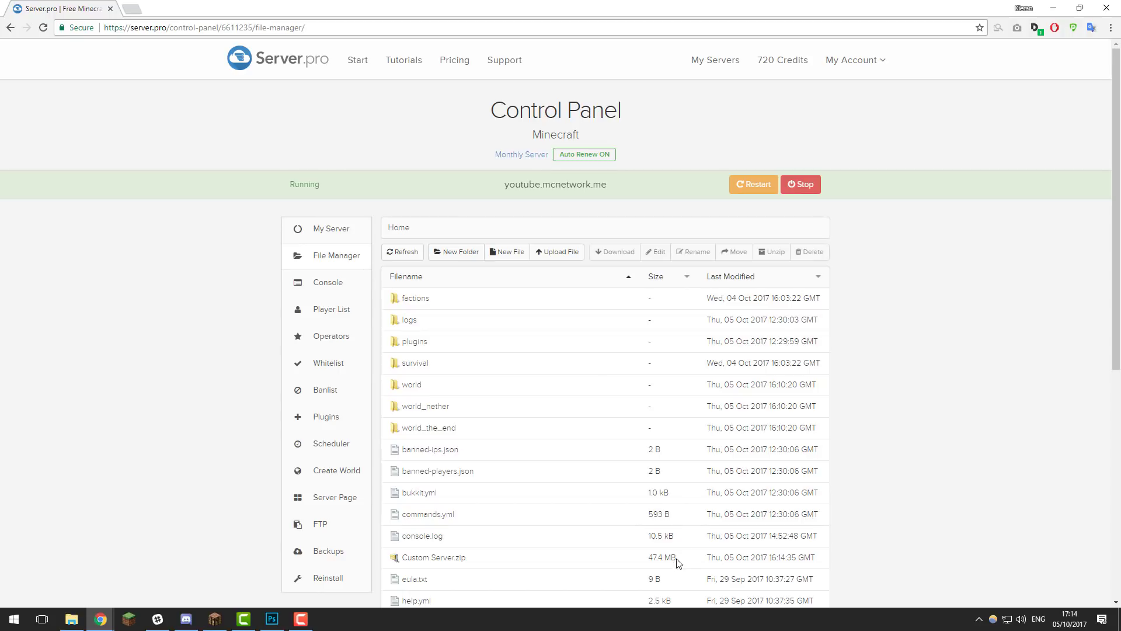
{"action": "left_click", "coordinate": [697, 559]}
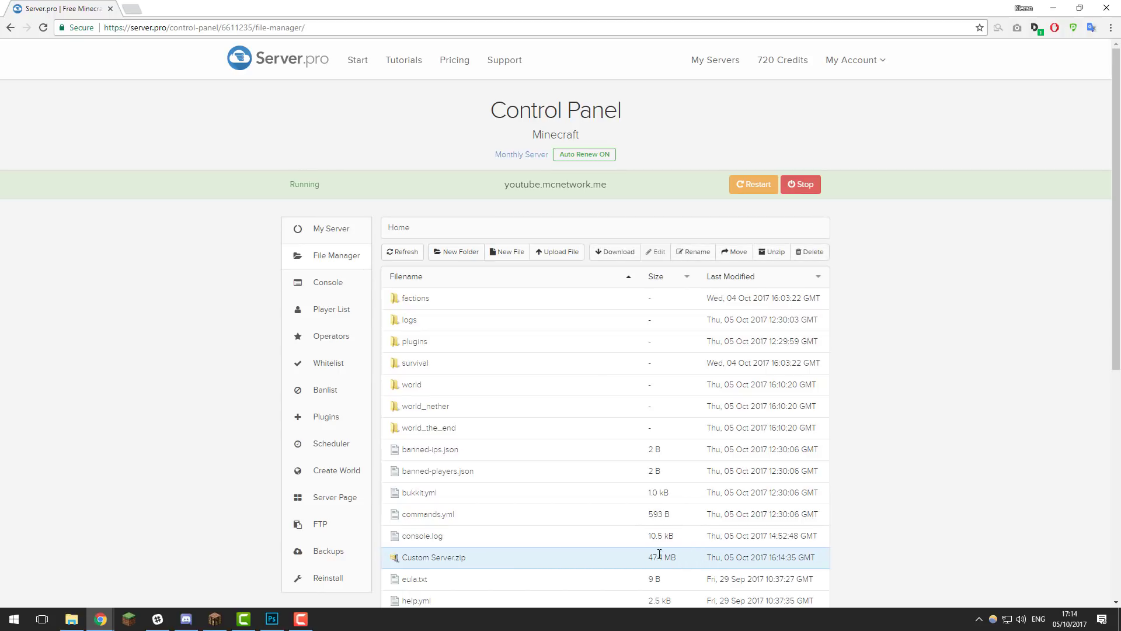
{"action": "left_click", "coordinate": [71, 619]}
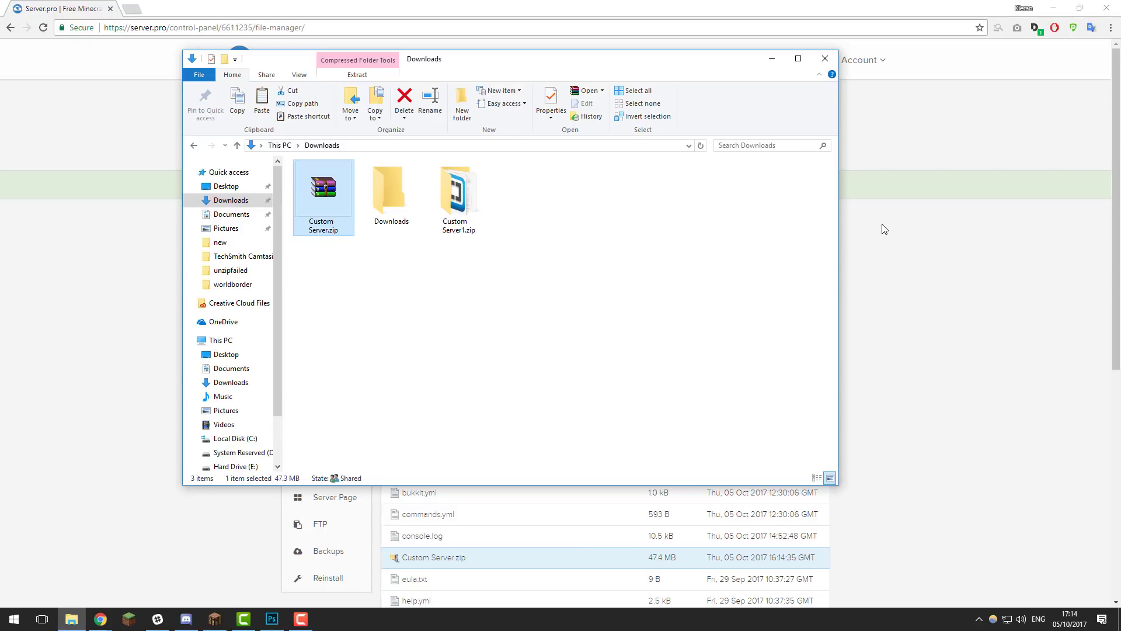
- Unzip the 47.4 MB Custom Server.zip, inspect the new Custom Server folder, and return Home
{"action": "left_click", "coordinate": [933, 238]}
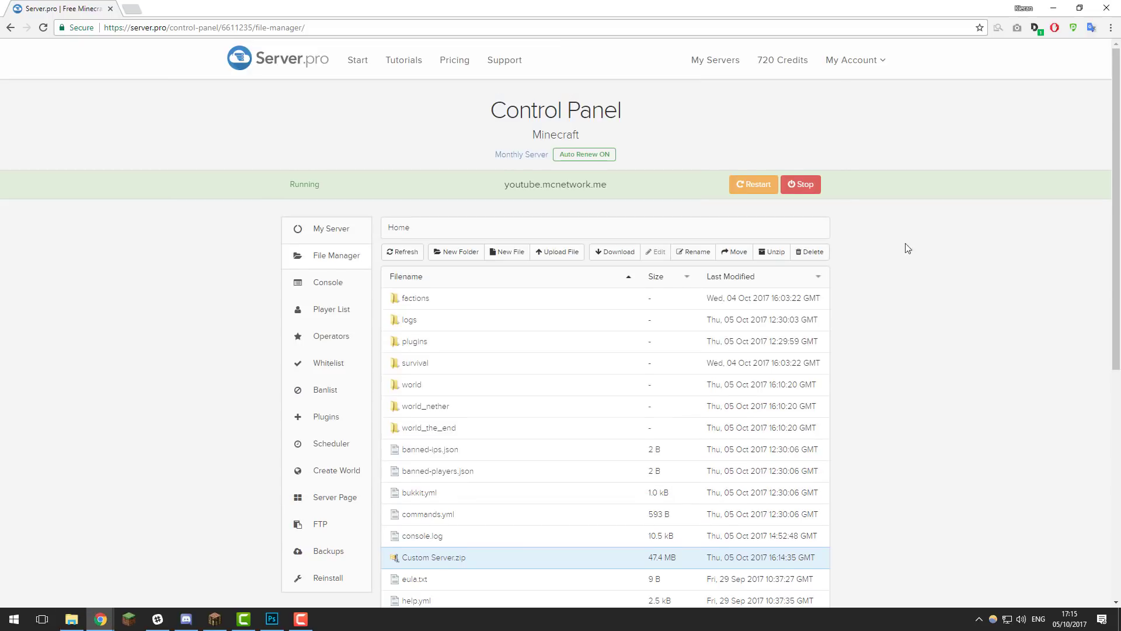
{"action": "scroll", "coordinate": [906, 245], "scroll_direction": "down", "scroll_amount": 2}
{"action": "left_click", "coordinate": [772, 135]}
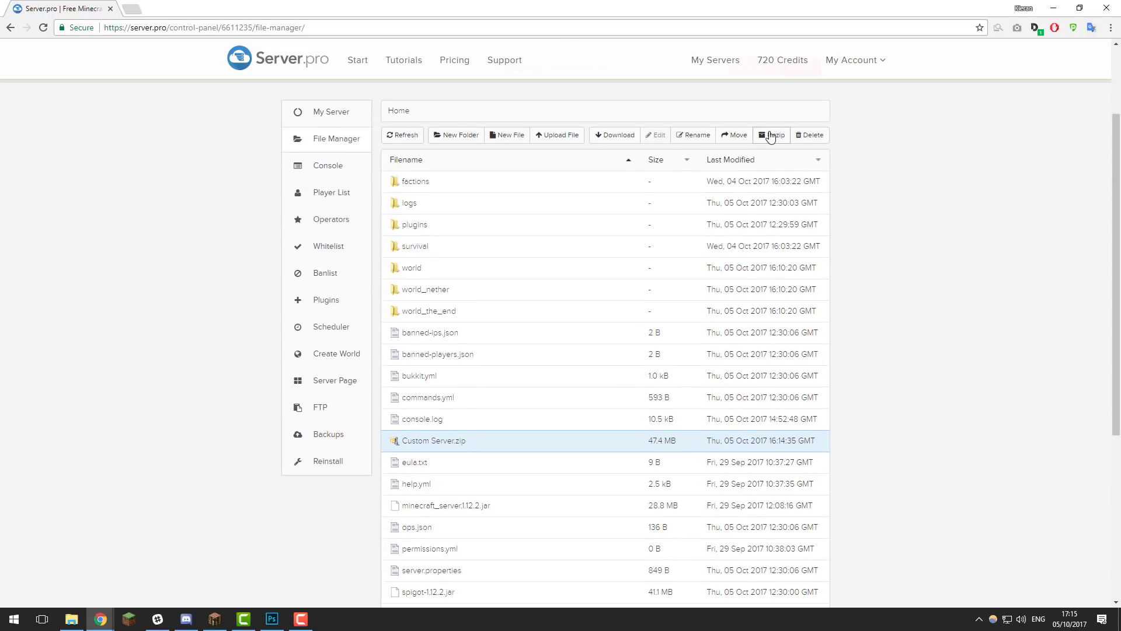
{"action": "double_click", "coordinate": [448, 183]}
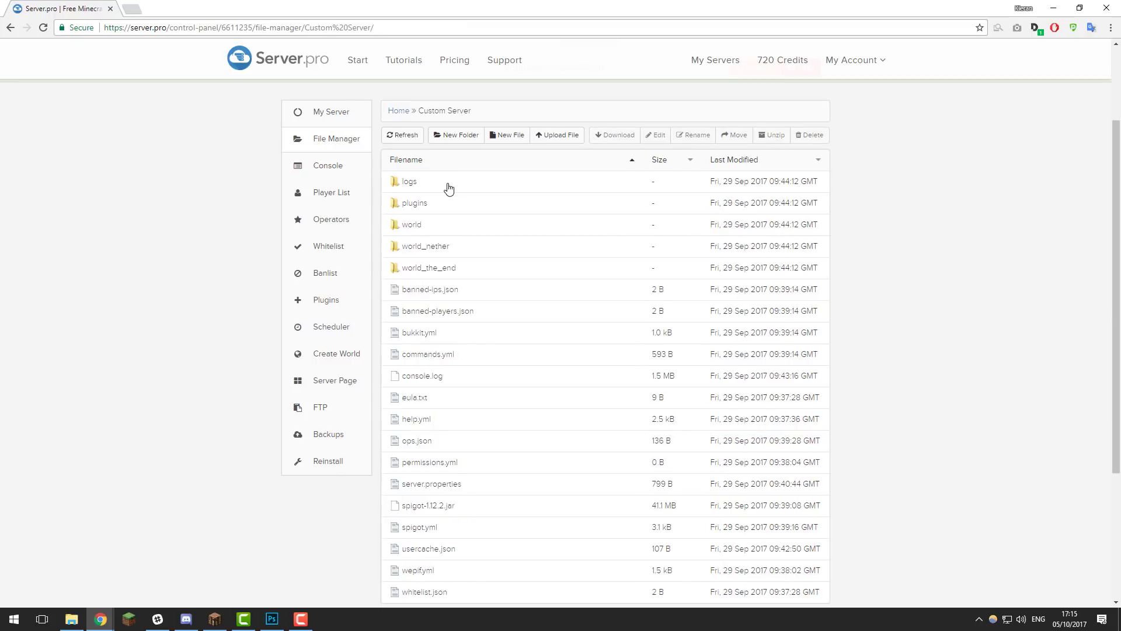
{"action": "scroll", "coordinate": [395, 239], "scroll_direction": "up", "scroll_amount": 2}
{"action": "left_click", "coordinate": [398, 229]}
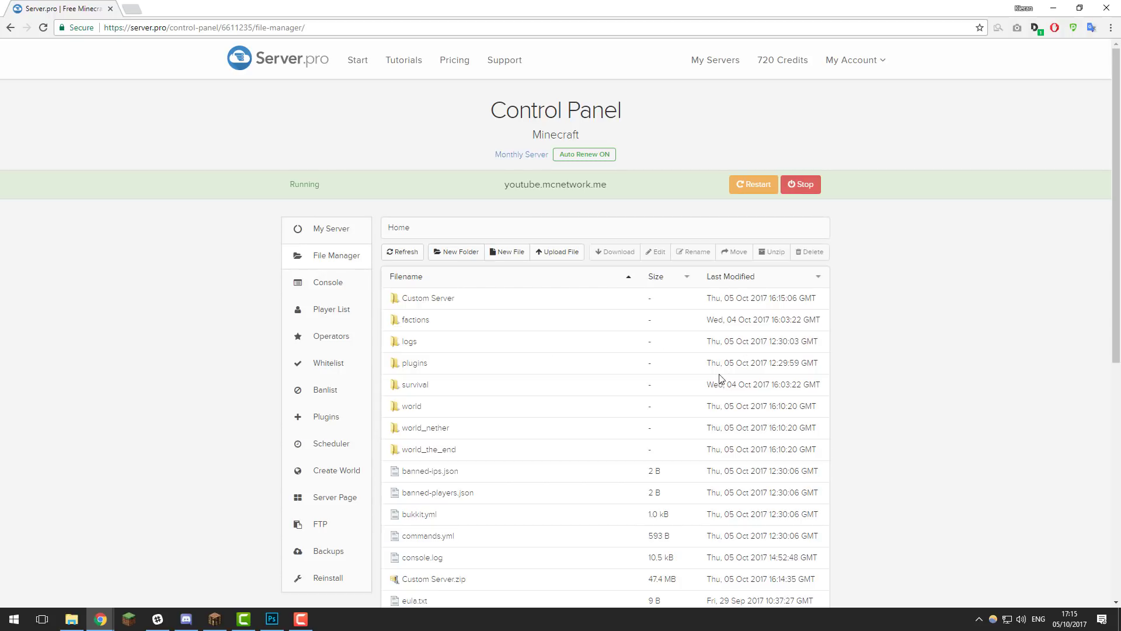
- Rename the Custom Server1.zip folder in Downloads to Custom Server1
{"action": "left_click", "coordinate": [72, 619]}
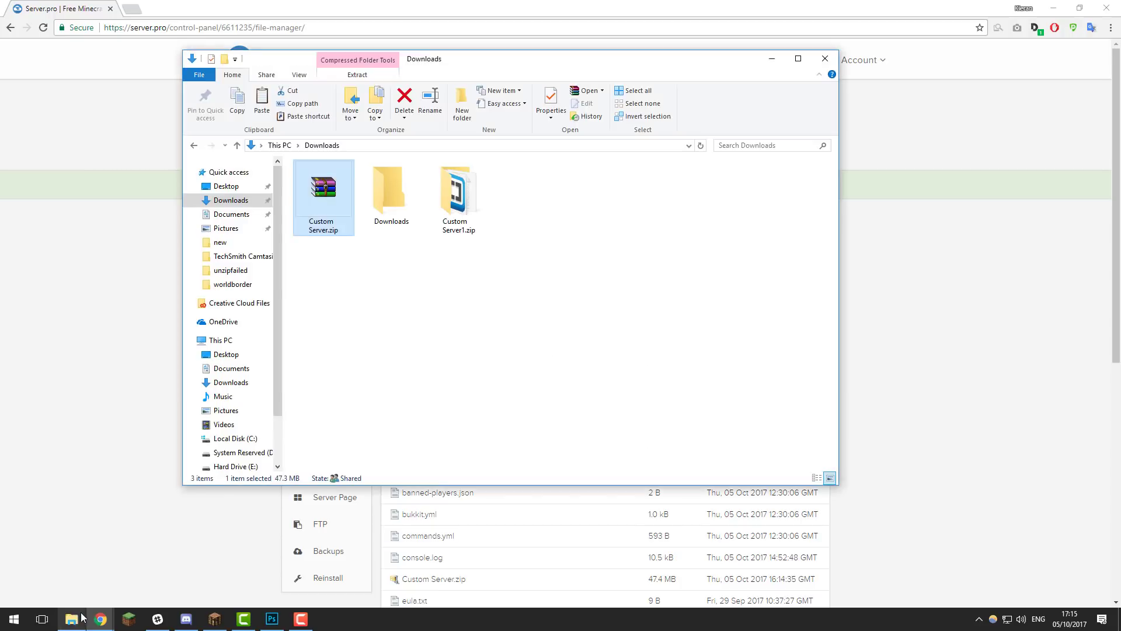
{"action": "left_click", "coordinate": [462, 227]}
{"action": "right_click", "coordinate": [472, 219]}
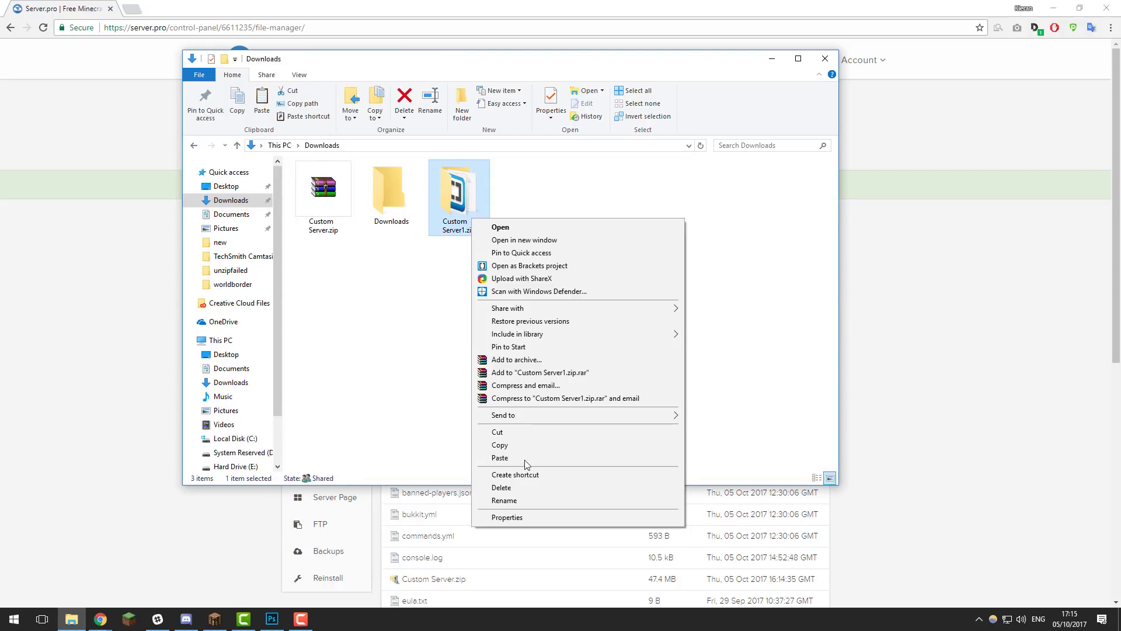
{"action": "left_click", "coordinate": [528, 502]}
{"action": "left_click", "coordinate": [480, 232]}
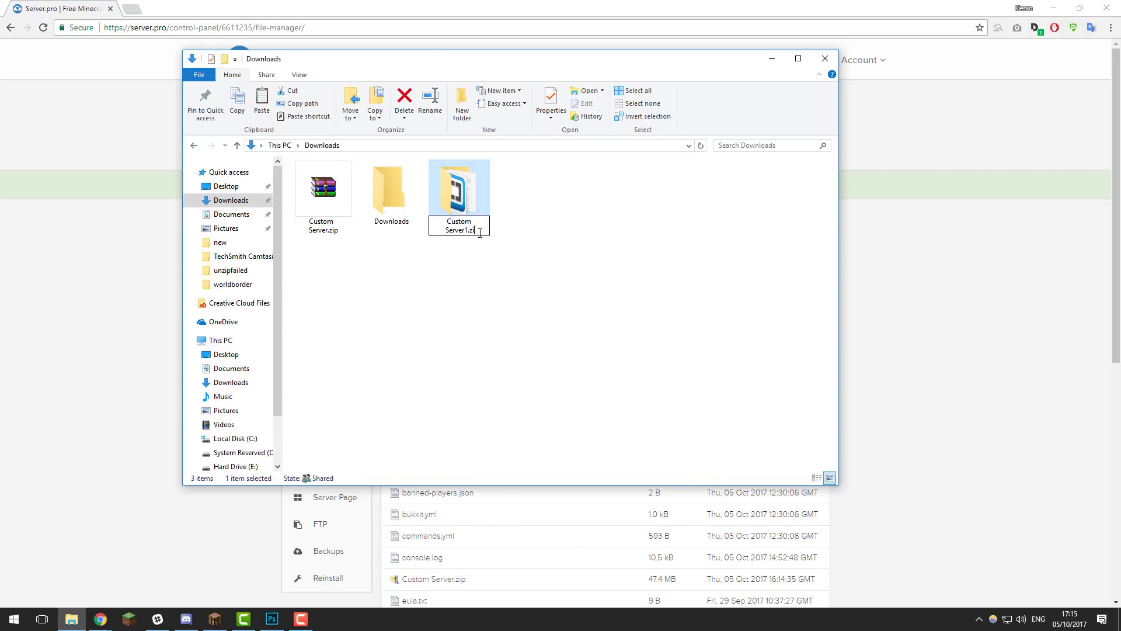
{"action": "key", "text": "BackSpace"}
{"action": "key", "text": "BackSpace"}
{"action": "key", "text": "BackSpace"}
{"action": "key", "text": "Return"}
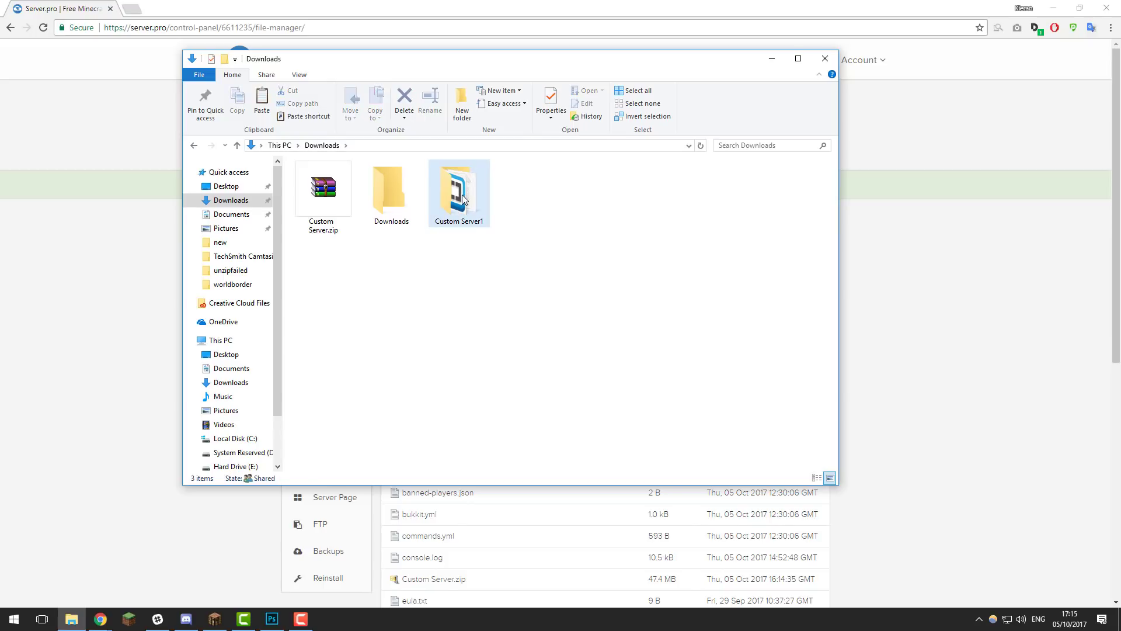
- Compress the Custom Server1 folder into a new 47.3 MB Custom Server1.zip archive
{"action": "right_click", "coordinate": [475, 195]}
{"action": "mouse_move", "coordinate": [575, 391]}
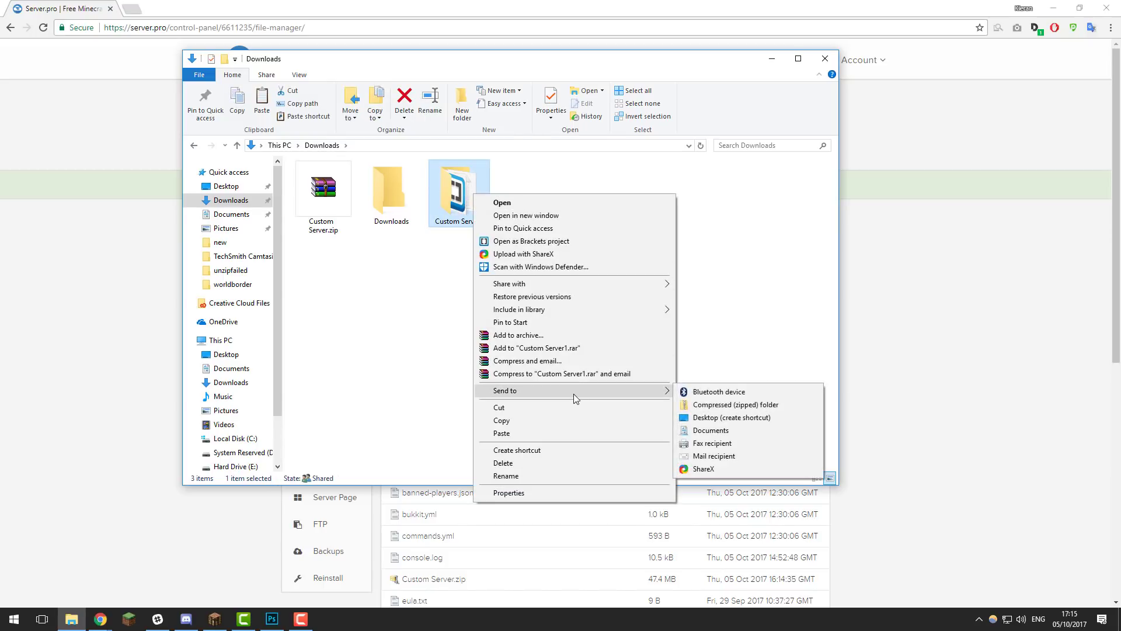
{"action": "left_click", "coordinate": [701, 404]}
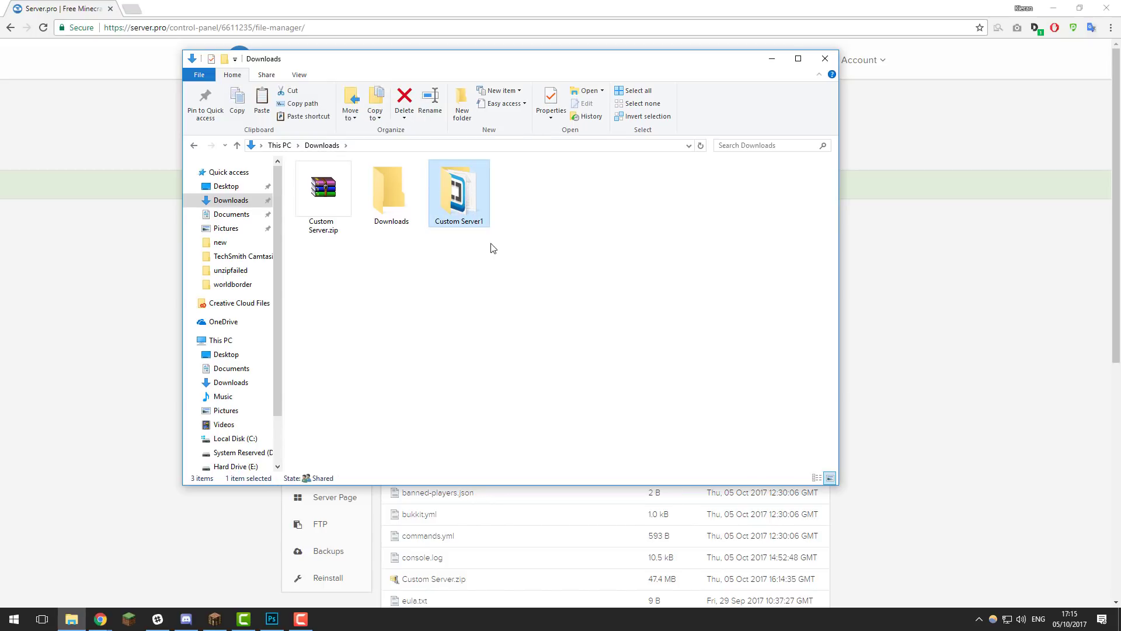
{"action": "left_click", "coordinate": [603, 222]}
{"action": "left_click", "coordinate": [534, 228]}
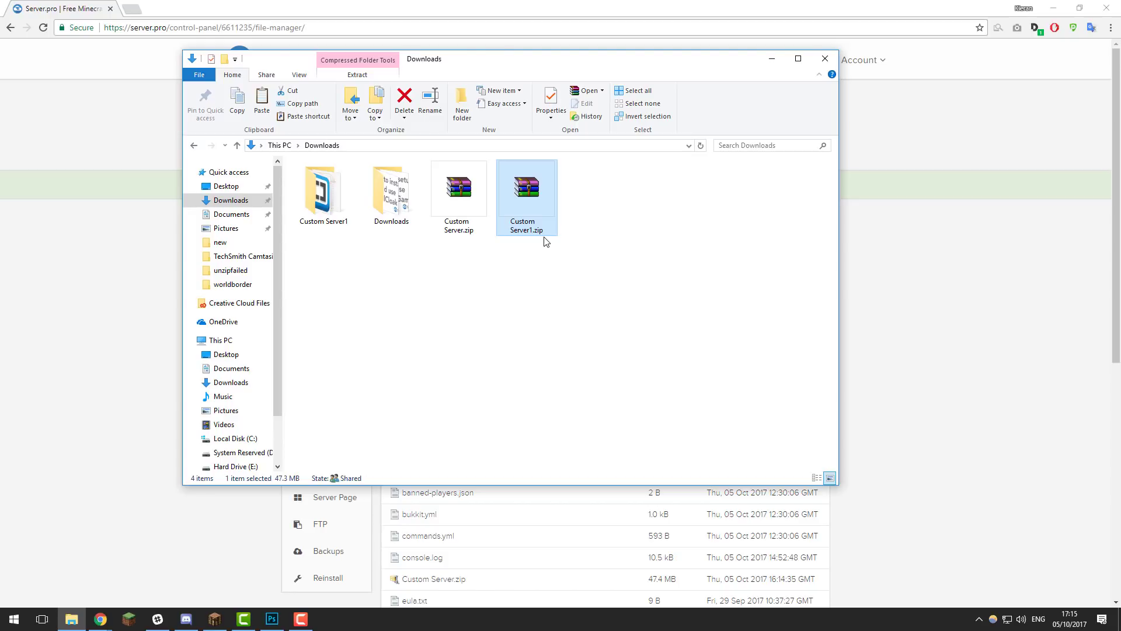
{"action": "left_click", "coordinate": [904, 176]}
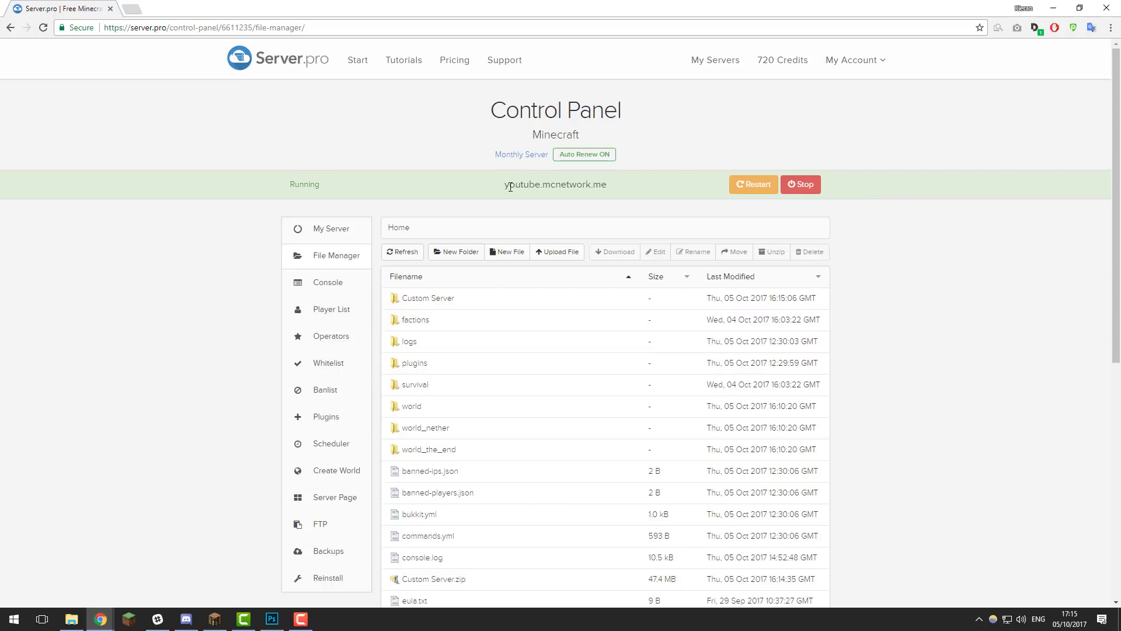
- Go to the Server.pro Support page and open the Message Us form
{"action": "left_click", "coordinate": [504, 60]}
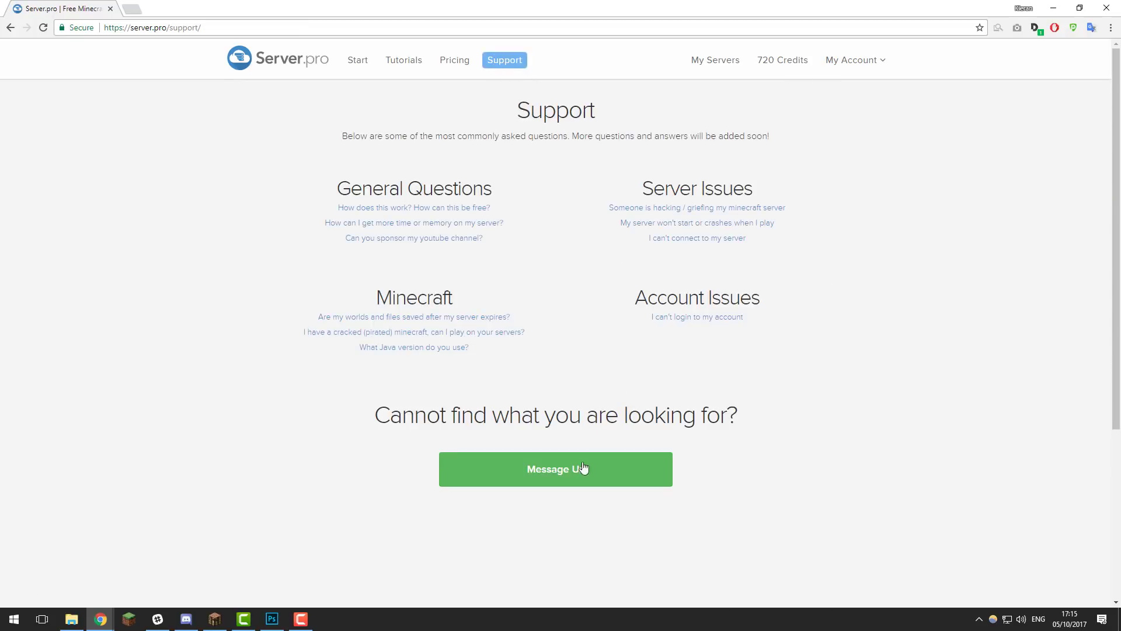
{"action": "left_click", "coordinate": [584, 468]}
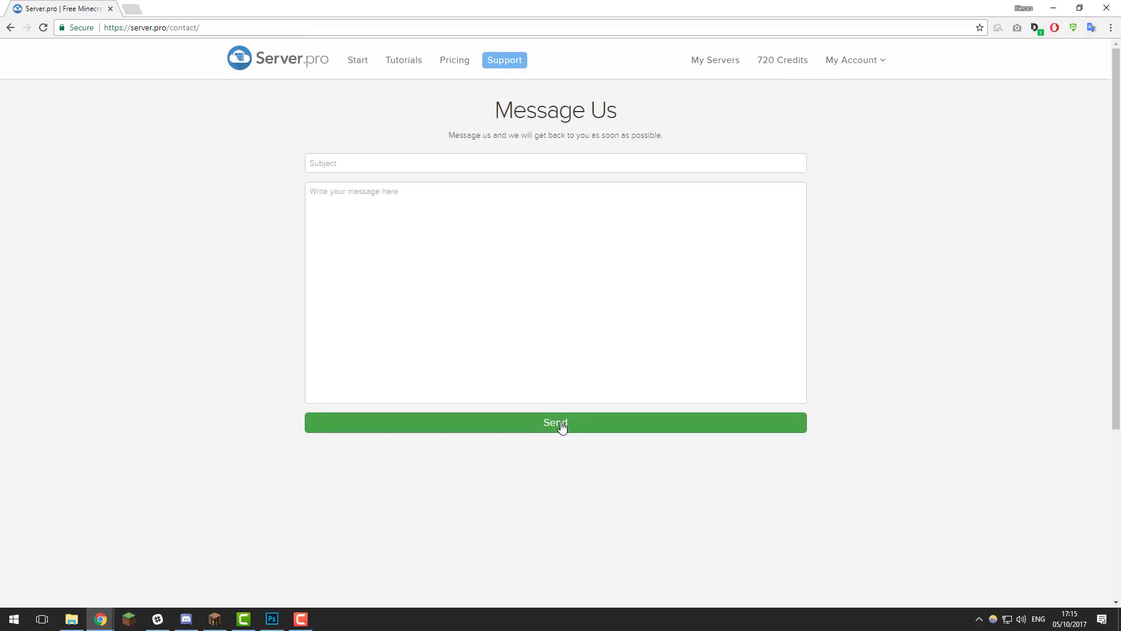